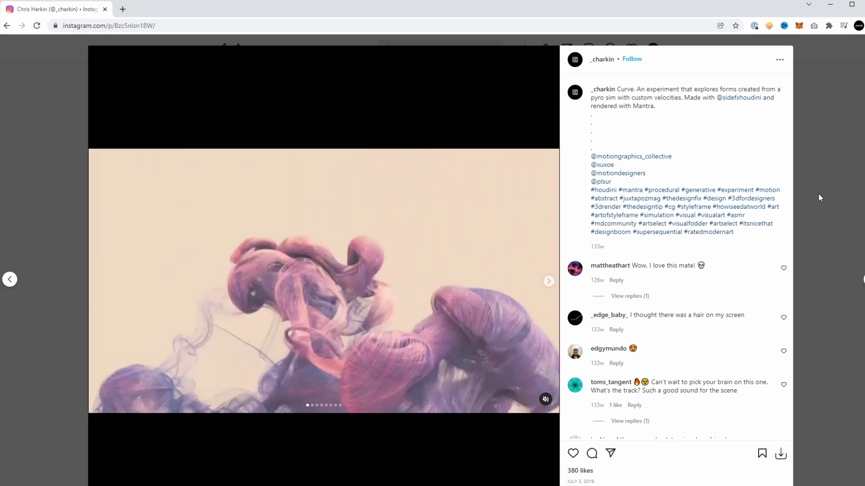
- Browse through the images in the Instagram post about the Curve pyro sim experiment for visual reference
{"action": "left_click", "coordinate": [549, 282]}
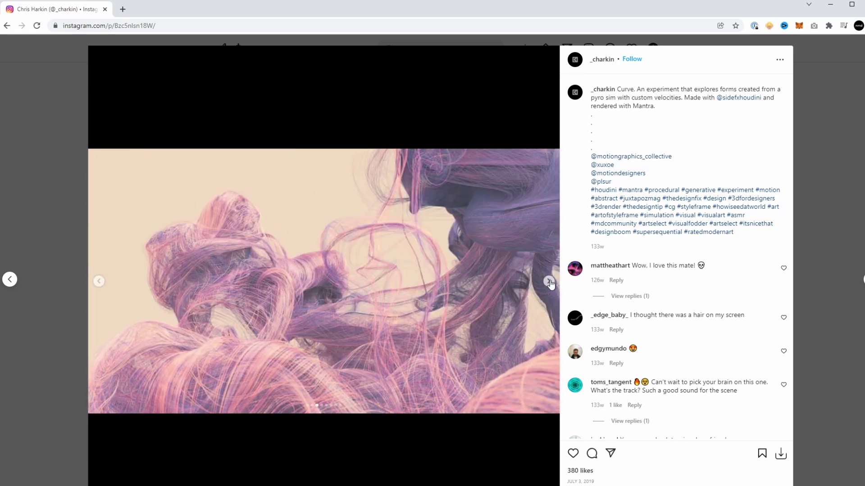
{"action": "left_click", "coordinate": [549, 282]}
{"action": "left_click", "coordinate": [550, 282]}
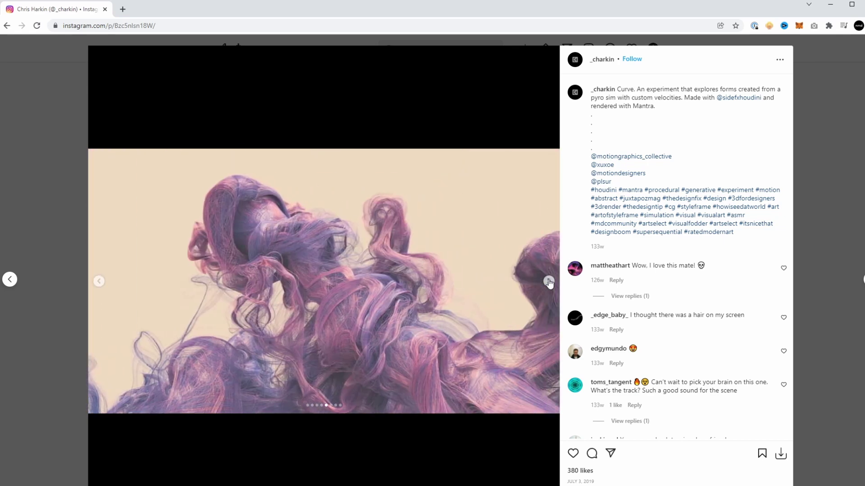
{"action": "left_click", "coordinate": [549, 282]}
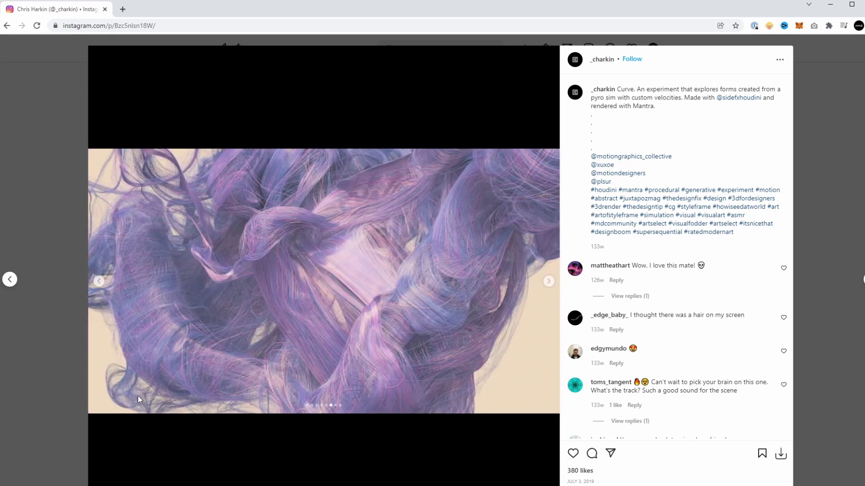
{"action": "left_click", "coordinate": [549, 282]}
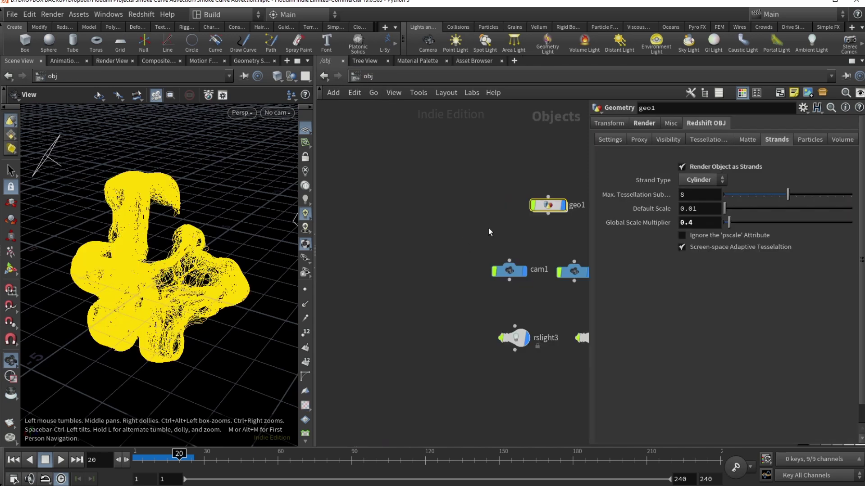
- Enter the geo1 object and look over its Pyro Sim, Source and Particle Sim node groups
{"action": "double_click", "coordinate": [553, 209]}
{"action": "middle_click_drag", "start_coordinate": [460, 153], "coordinate": [439, 169]}
{"action": "mouse_move", "coordinate": [527, 198]}
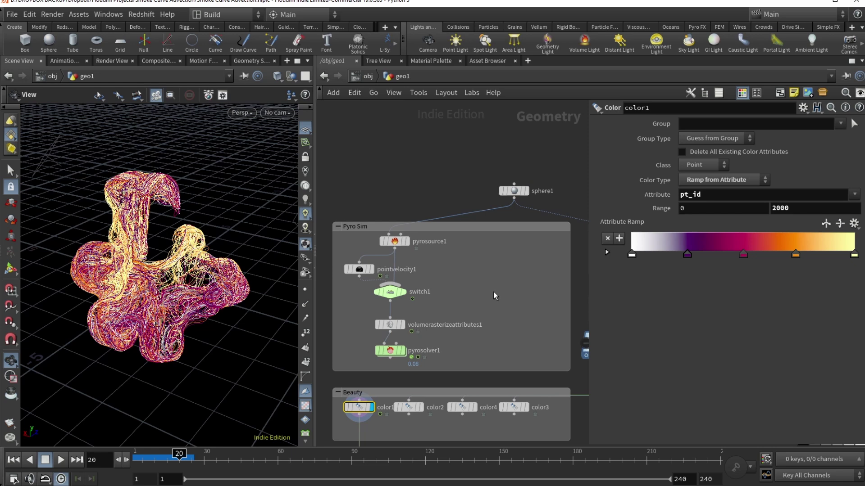
{"action": "left_click", "coordinate": [430, 226]}
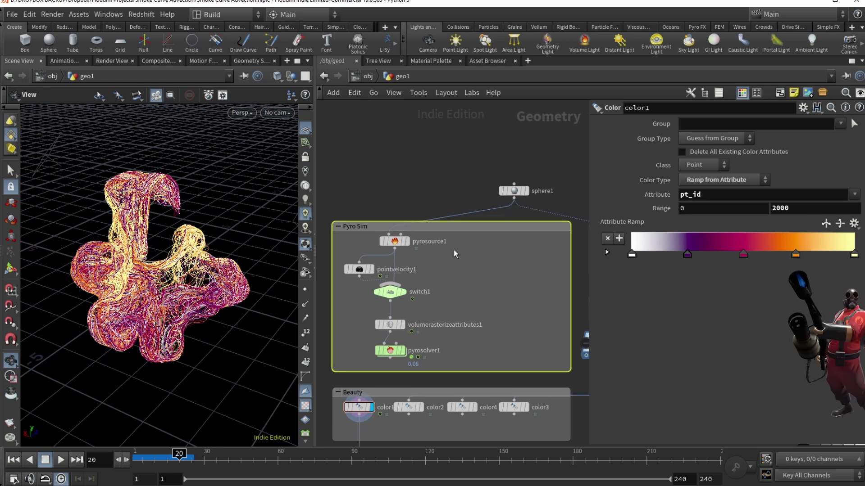
{"action": "middle_click_drag", "start_coordinate": [470, 267], "coordinate": [317, 273]}
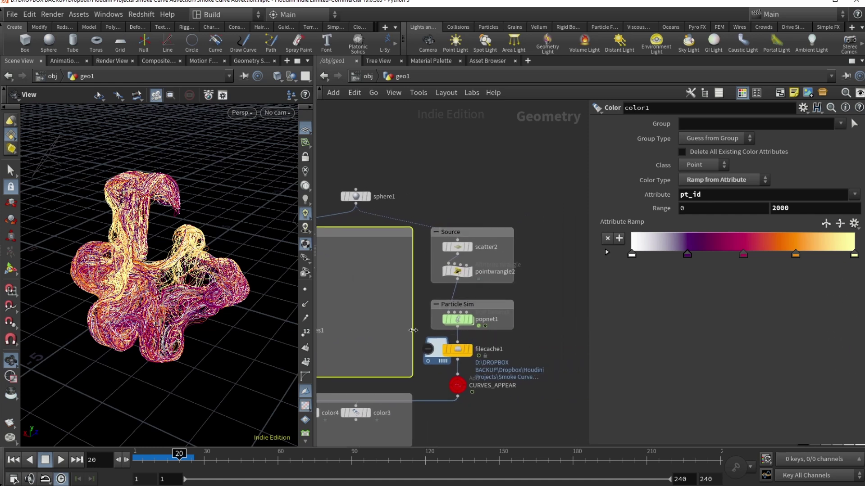
{"action": "middle_click_drag", "start_coordinate": [369, 209], "coordinate": [517, 223]}
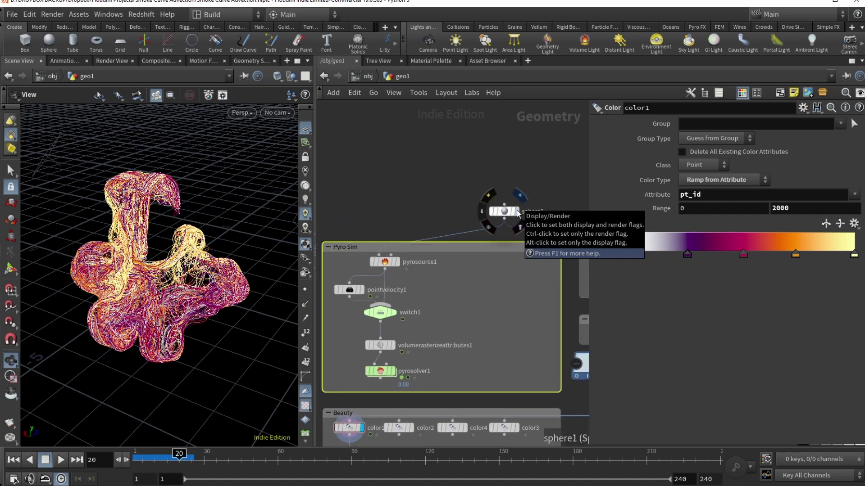
- Display sphere1 in the viewport and examine its shape and parameters up close
{"action": "left_click", "coordinate": [518, 214]}
{"action": "left_click", "coordinate": [507, 213]}
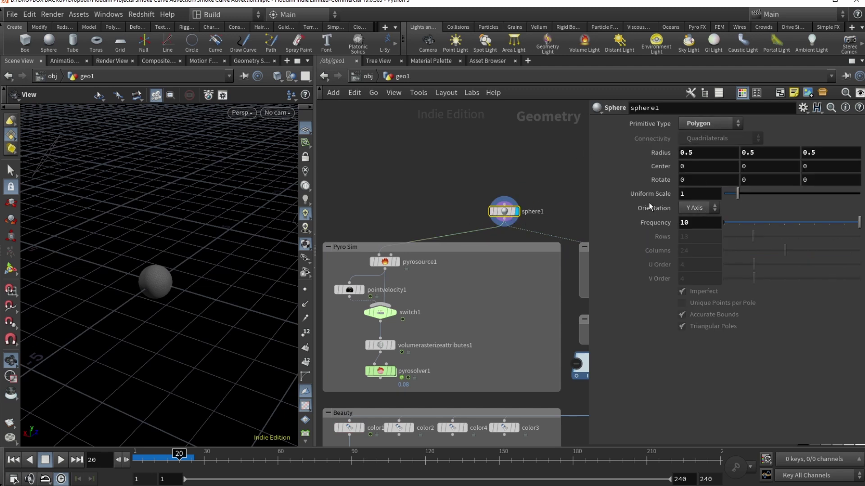
{"action": "right_click_drag", "start_coordinate": [126, 300], "coordinate": [147, 290]}
{"action": "mouse_move", "coordinate": [145, 293]}
{"action": "left_mouse_down"}
{"action": "mouse_move", "coordinate": [174, 266]}
{"action": "mouse_move", "coordinate": [160, 301]}
{"action": "left_mouse_up"}
- Try a frequency of 5 on sphere1, restore it to 10 and inspect the mesh
{"action": "left_click", "coordinate": [698, 222]}
{"action": "type", "text": "5"}
{"action": "key", "text": "Return"}
{"action": "left_click", "coordinate": [697, 222]}
{"action": "type", "text": "10"}
{"action": "key", "text": "Return"}
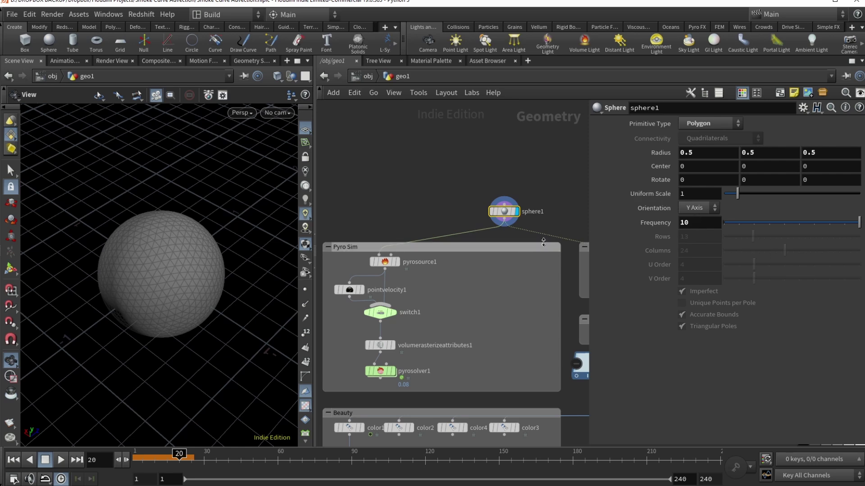
{"action": "mouse_move", "coordinate": [195, 268]}
{"action": "left_mouse_down"}
{"action": "mouse_move", "coordinate": [154, 245]}
{"action": "mouse_move", "coordinate": [106, 263]}
{"action": "mouse_move", "coordinate": [127, 274]}
{"action": "mouse_move", "coordinate": [180, 262]}
{"action": "left_mouse_up"}
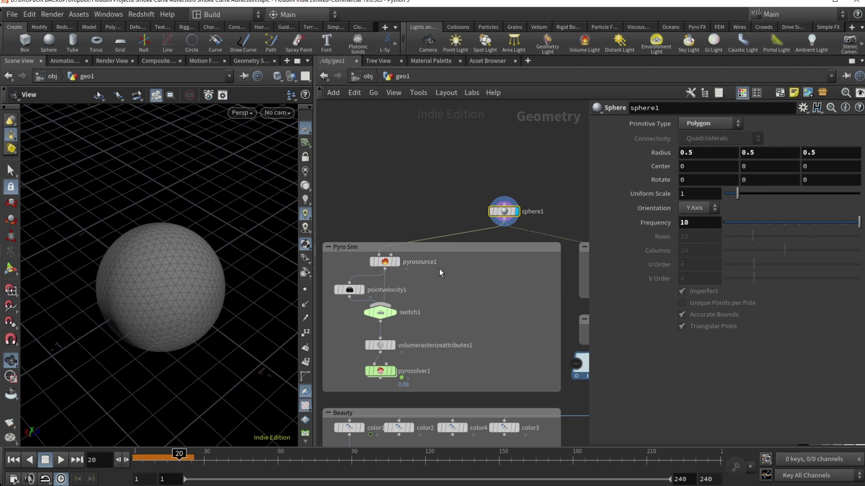
- Display pyrosource1 and examine its initialization presets, particle separation and attribute settings
{"action": "left_click", "coordinate": [398, 263]}
{"action": "left_click", "coordinate": [388, 268]}
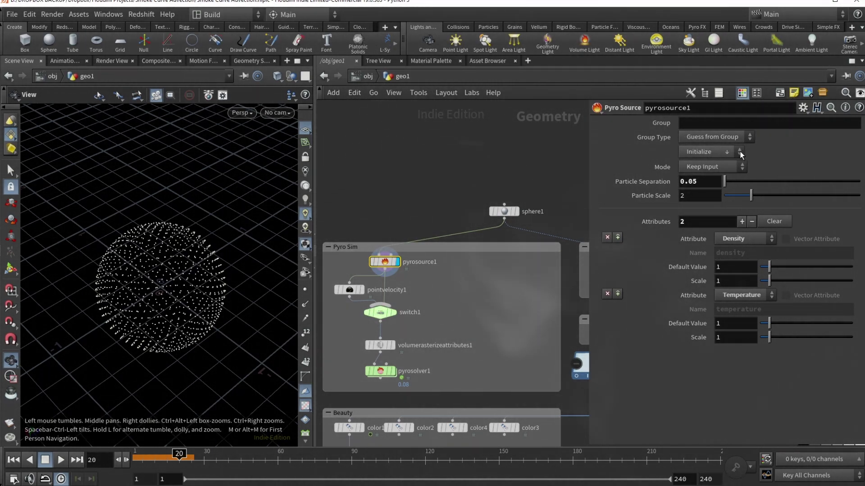
{"action": "left_click", "coordinate": [741, 155]}
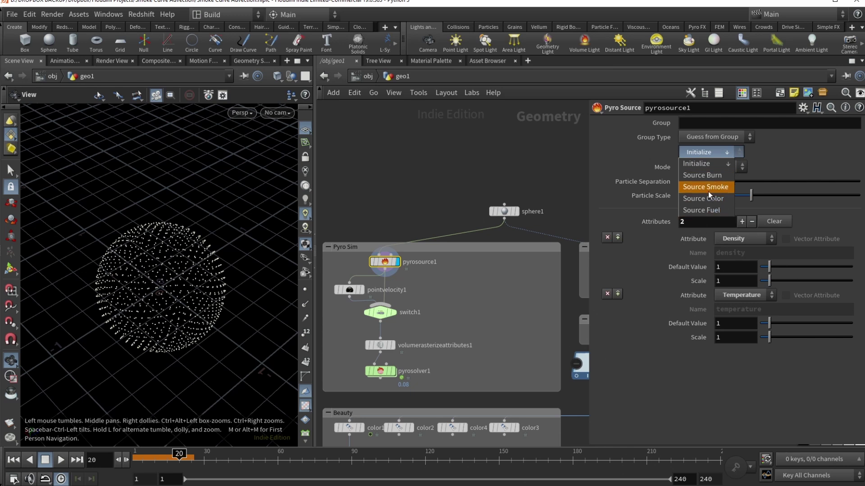
{"action": "left_click", "coordinate": [643, 293]}
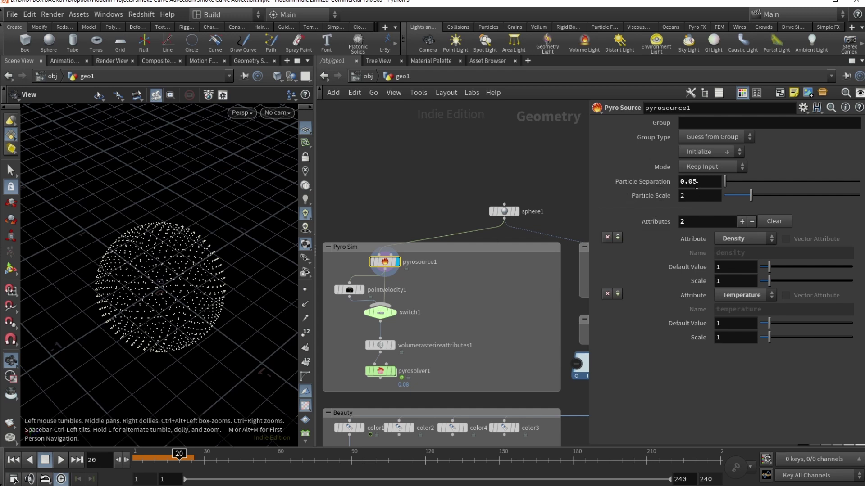
{"action": "middle_click_drag", "start_coordinate": [448, 303], "coordinate": [469, 278]}
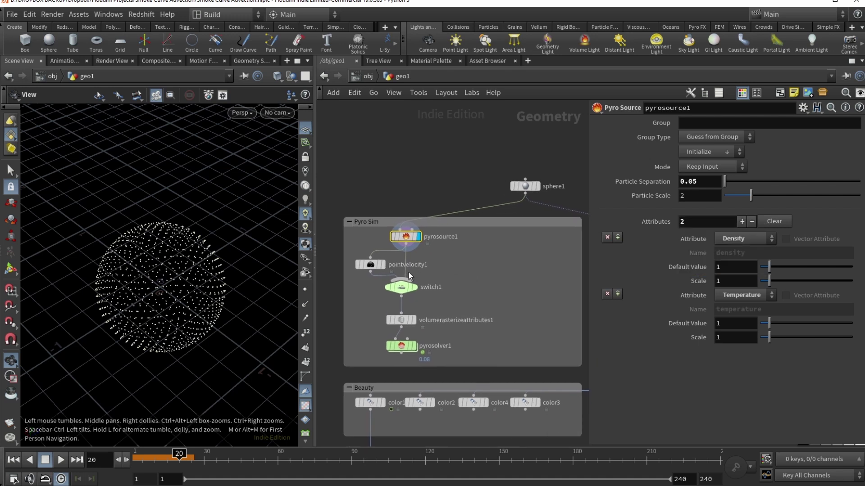
- Display pointvelocity1, return to the first frame and examine the curl noise settings and the Offset expression
{"action": "mouse_move", "coordinate": [415, 288]}
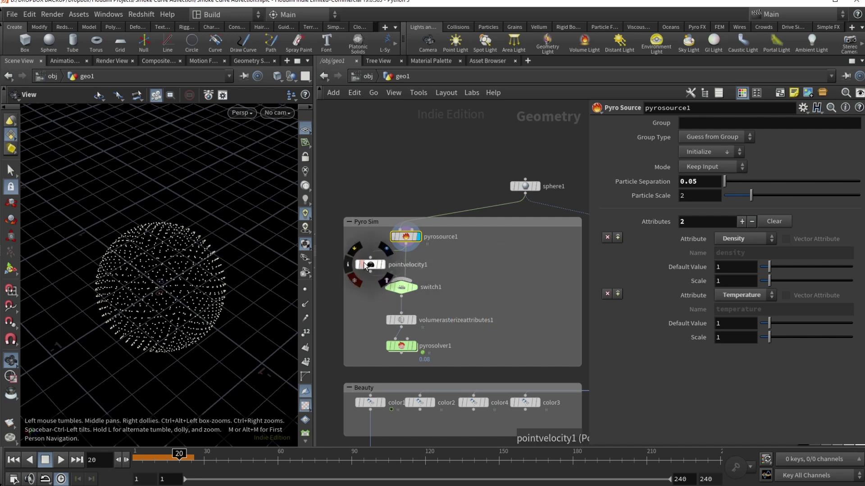
{"action": "left_click", "coordinate": [379, 266]}
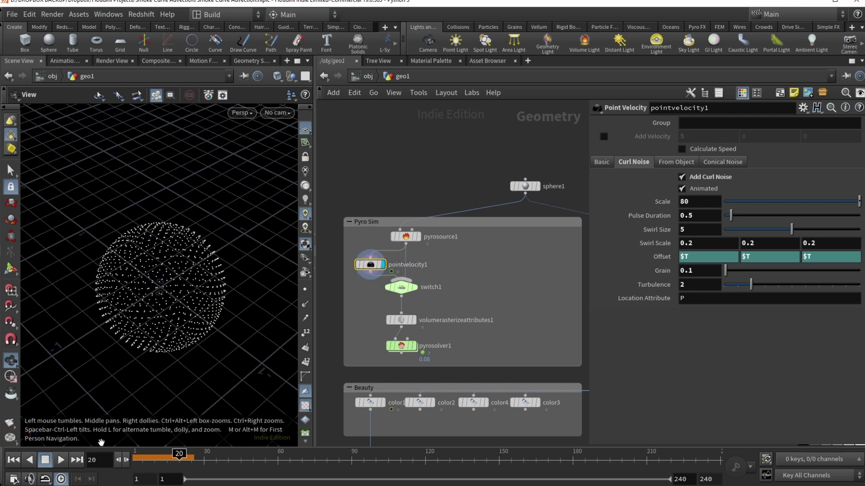
{"action": "left_click", "coordinate": [13, 460]}
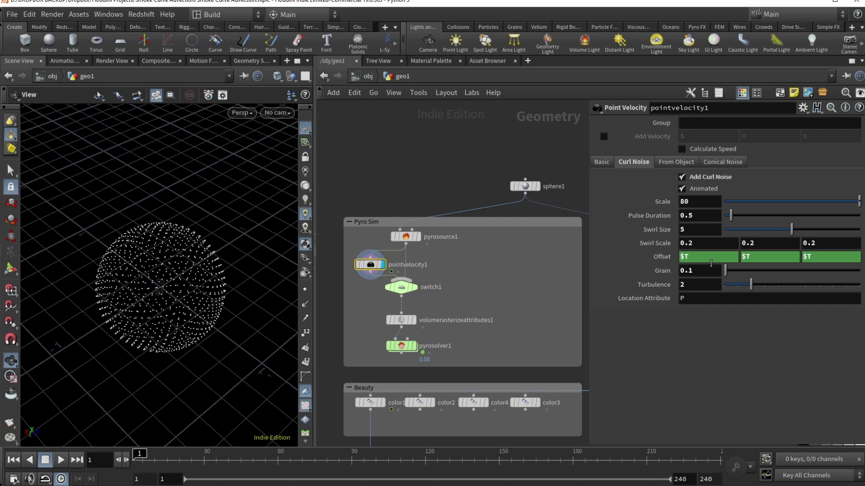
{"action": "left_click", "coordinate": [663, 258]}
{"action": "left_click", "coordinate": [677, 340]}
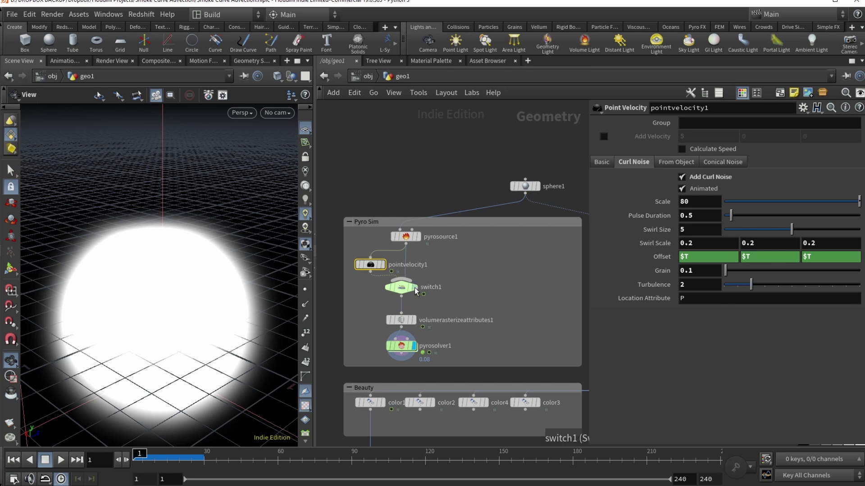
- Inspect the Select Input expression of switch1 and compare the evaluated input at frames 3 and 1
{"action": "left_click", "coordinate": [401, 287]}
{"action": "left_click", "coordinate": [671, 122]}
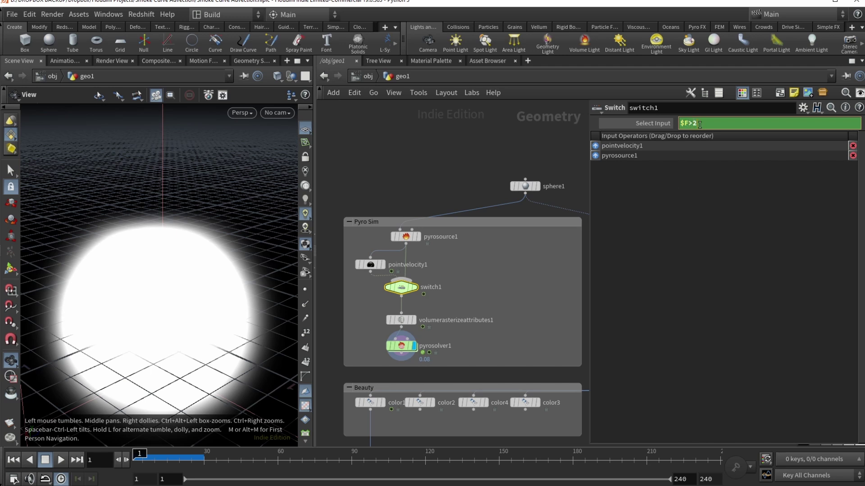
{"action": "left_click", "coordinate": [653, 123]}
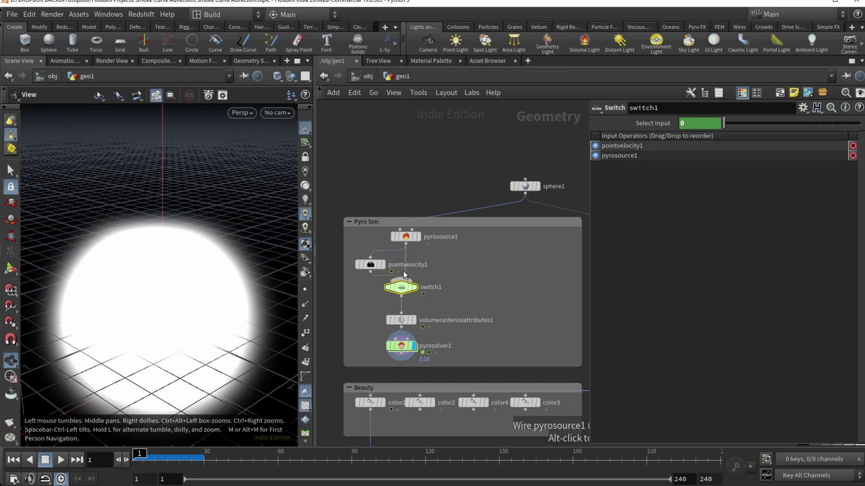
{"action": "mouse_move", "coordinate": [370, 269]}
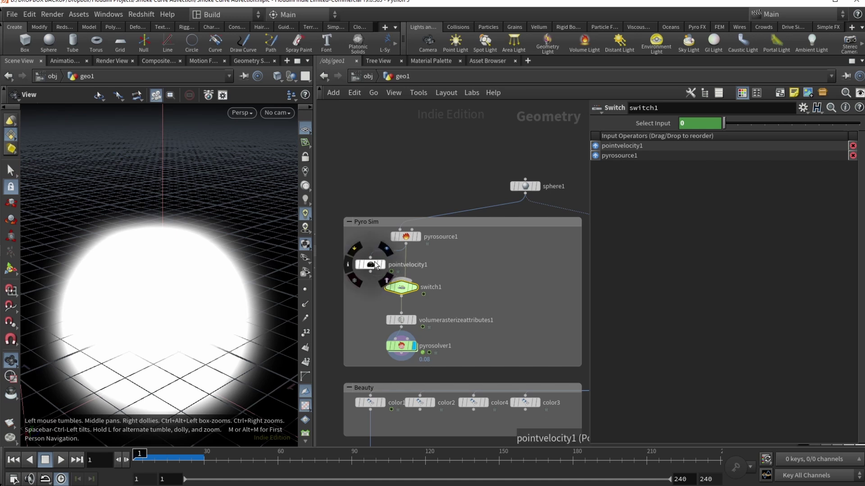
{"action": "left_click", "coordinate": [141, 453]}
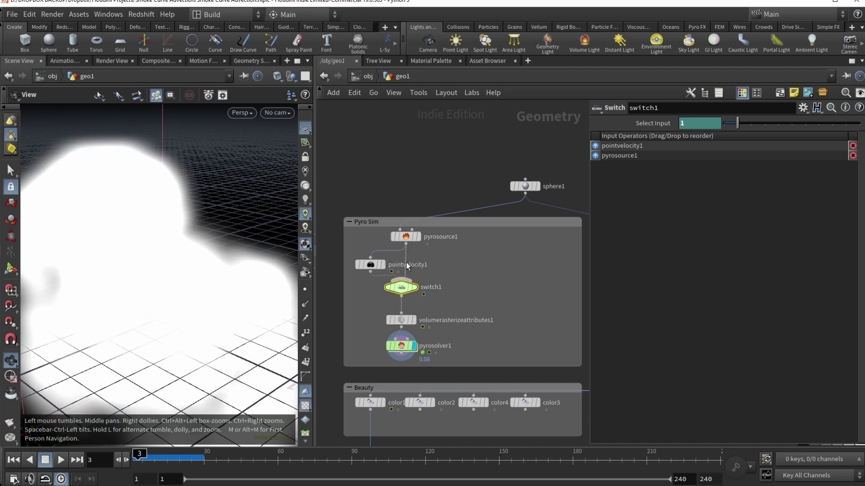
{"action": "left_click", "coordinate": [134, 454]}
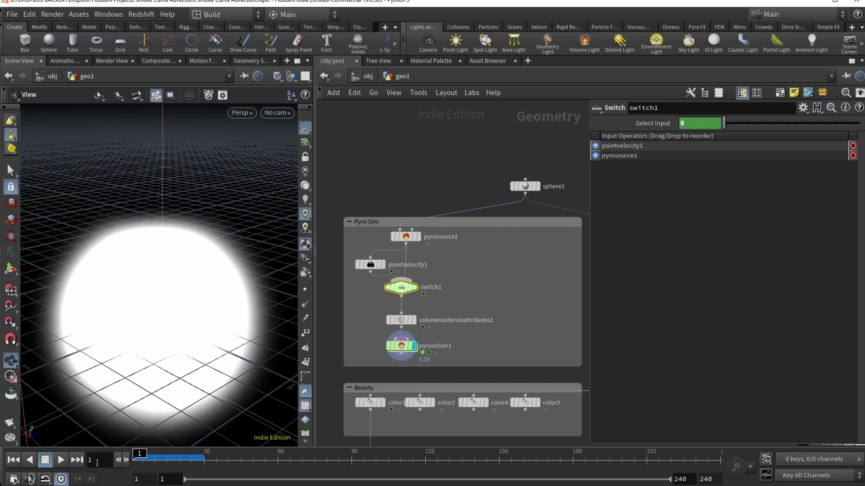
- Try $F>10 as the Select Input expression of switch1, and restore it to $F>2
{"action": "left_click", "coordinate": [653, 123]}
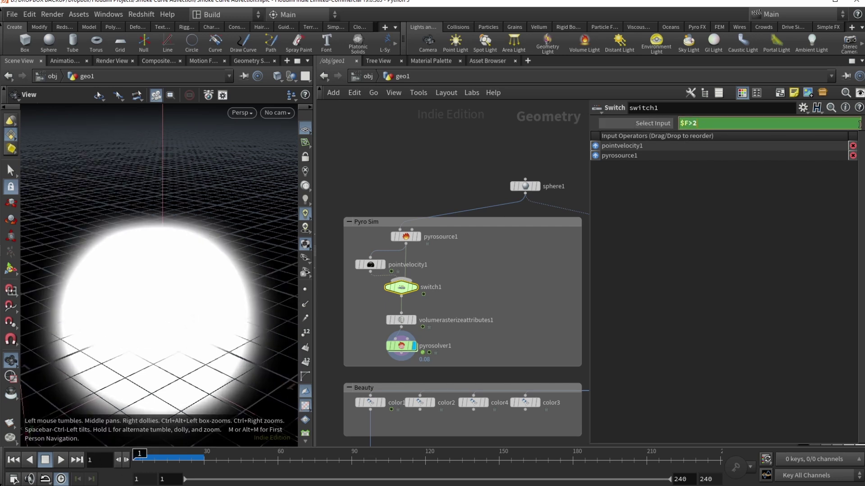
{"action": "mouse_move", "coordinate": [370, 267]}
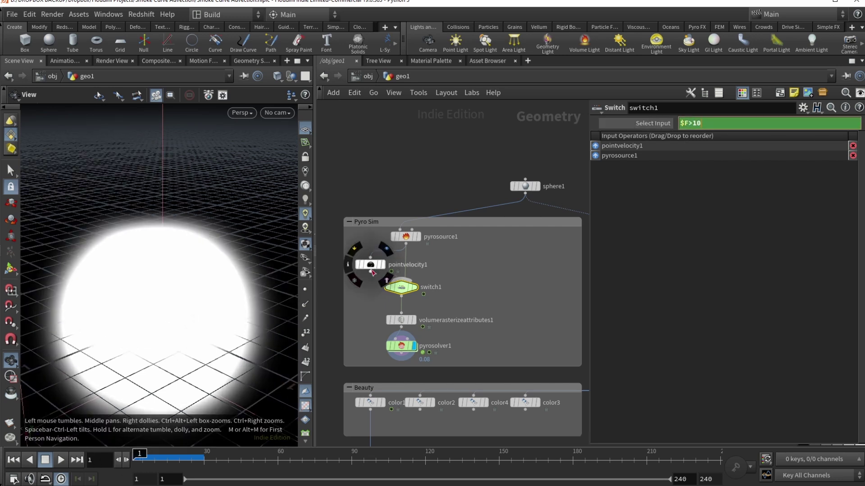
{"action": "mouse_move", "coordinate": [404, 294]}
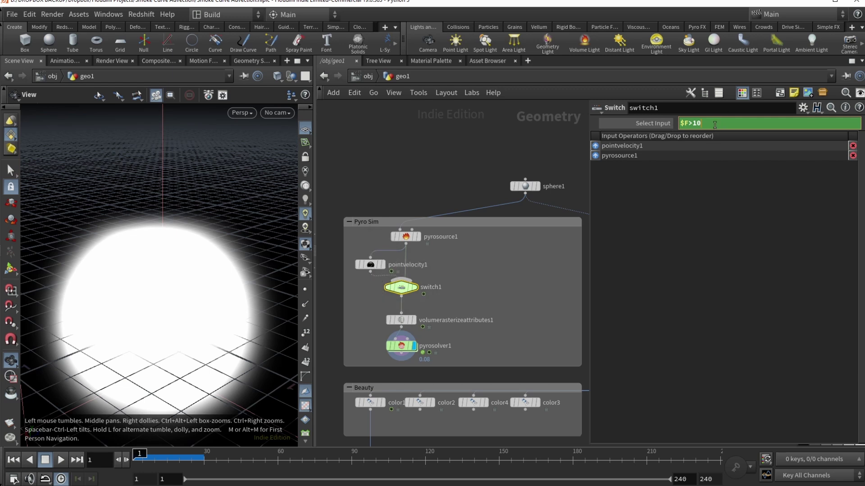
{"action": "key", "text": "BackSpace"}
{"action": "key", "text": "BackSpace"}
{"action": "type", "text": "2"}
{"action": "key", "text": "Return"}
- Display switch1 and volumerasterizeattributes1 in turn, and examine the attributes being rasterized
{"action": "left_click", "coordinate": [413, 287]}
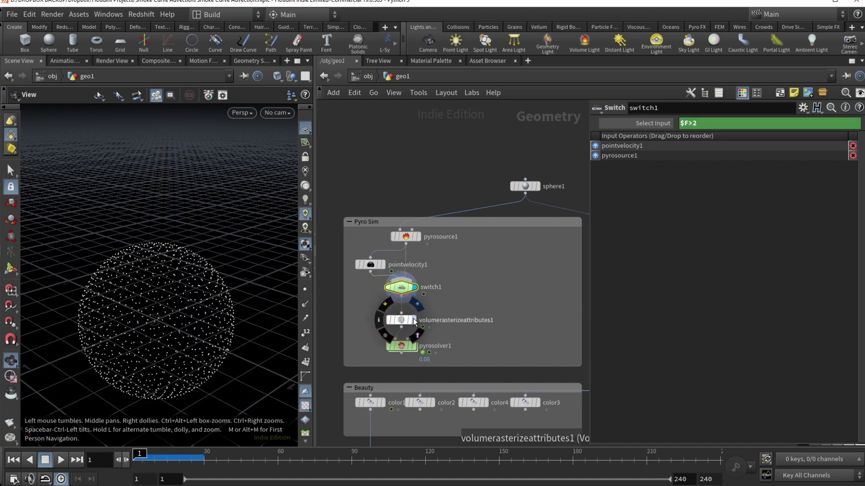
{"action": "left_click", "coordinate": [415, 321]}
{"action": "left_click", "coordinate": [413, 320]}
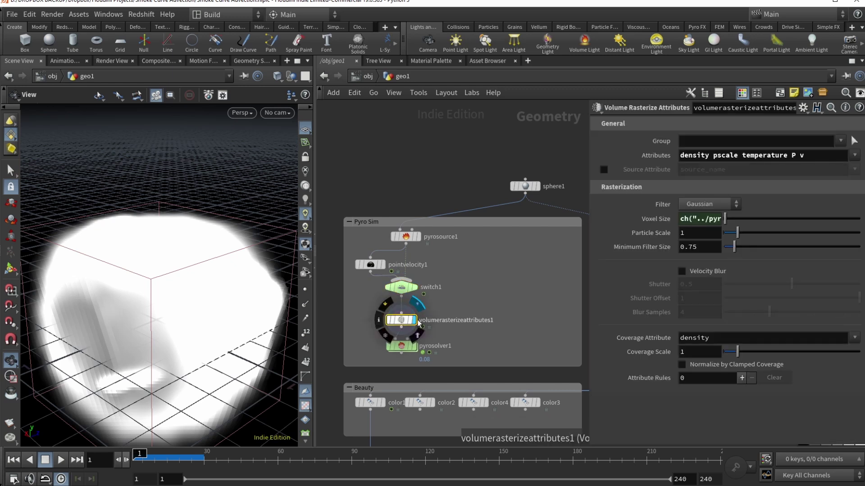
{"action": "left_click", "coordinate": [700, 155]}
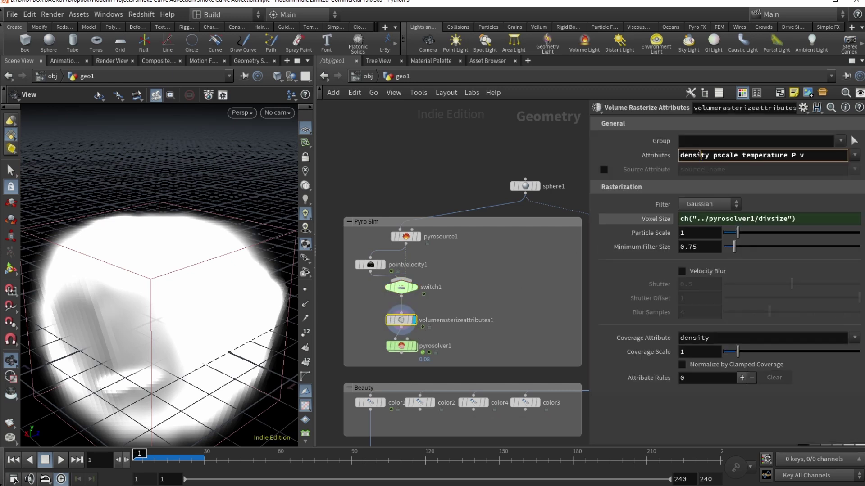
{"action": "left_click", "coordinate": [762, 156]}
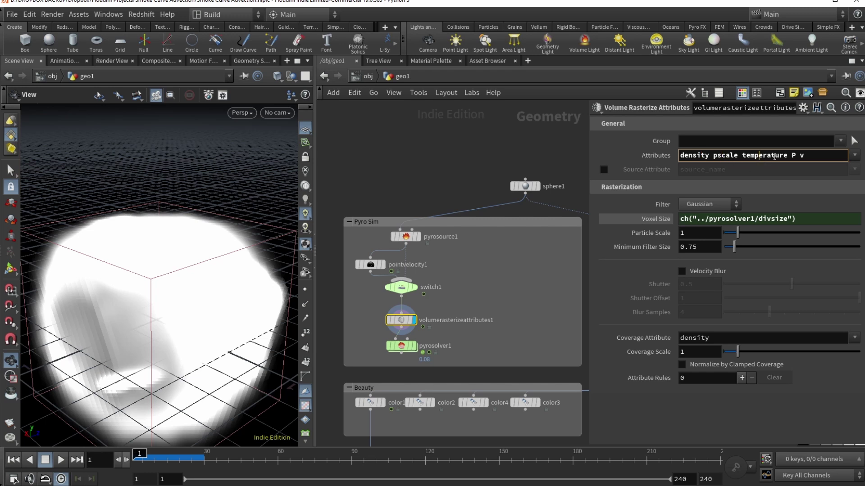
{"action": "left_click", "coordinate": [806, 156]}
- Examine how the Voxel Size of pyrosolver1 can be copied and pasted as a relative reference into the Voxel Size of volumerasterizeattributes1
{"action": "left_click", "coordinate": [421, 350]}
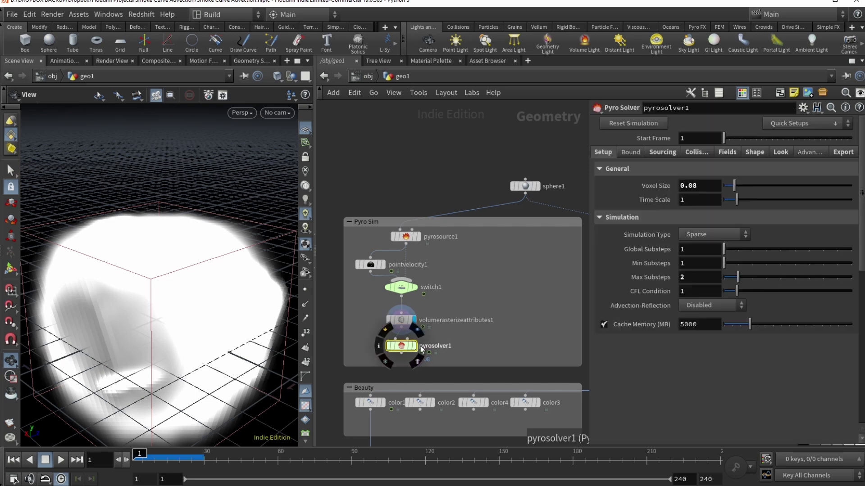
{"action": "left_click", "coordinate": [668, 187]}
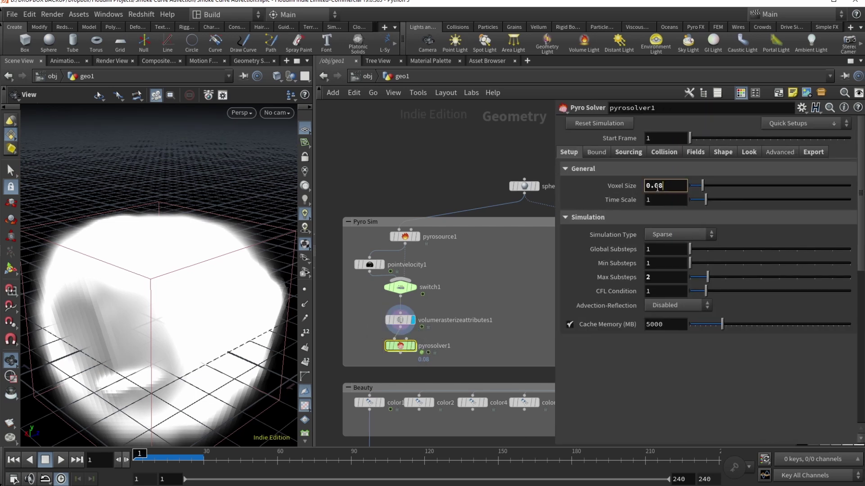
{"action": "right_click", "coordinate": [622, 185]}
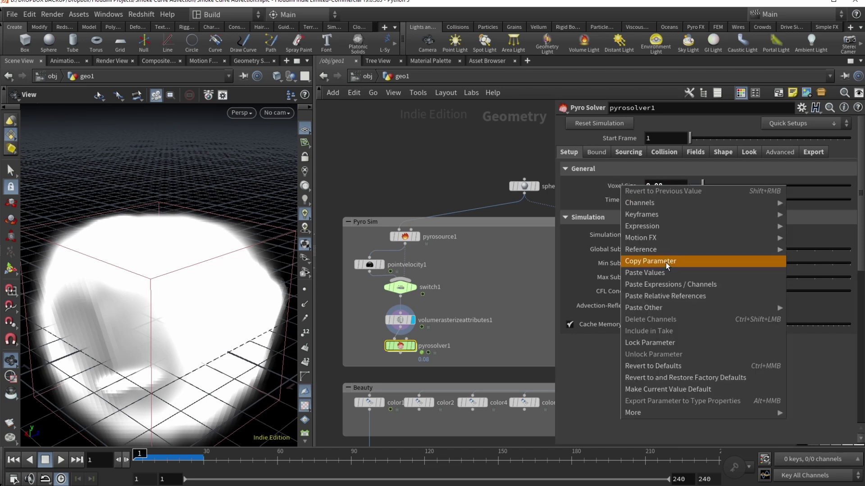
{"action": "left_click", "coordinate": [403, 322]}
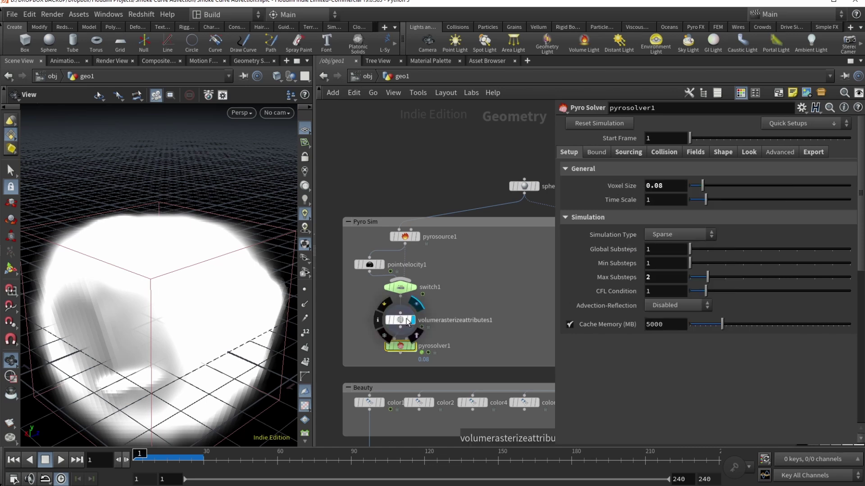
{"action": "left_click", "coordinate": [403, 322]}
{"action": "right_click", "coordinate": [622, 220]}
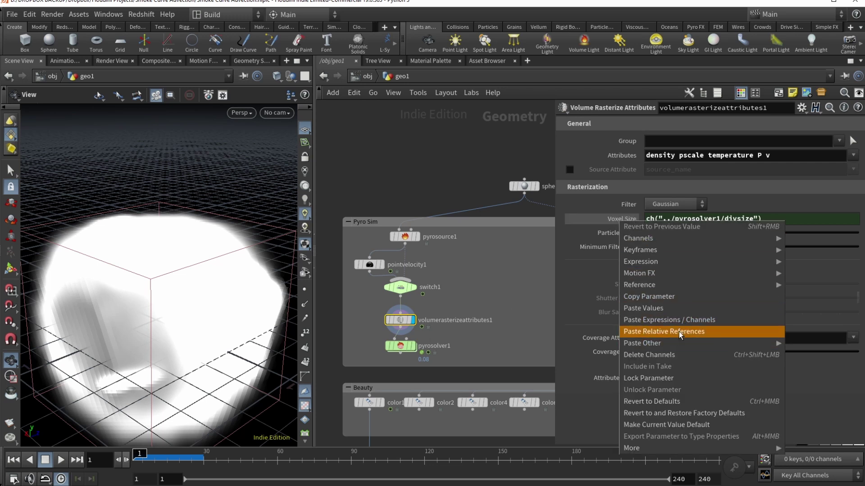
{"action": "left_click", "coordinate": [821, 407]}
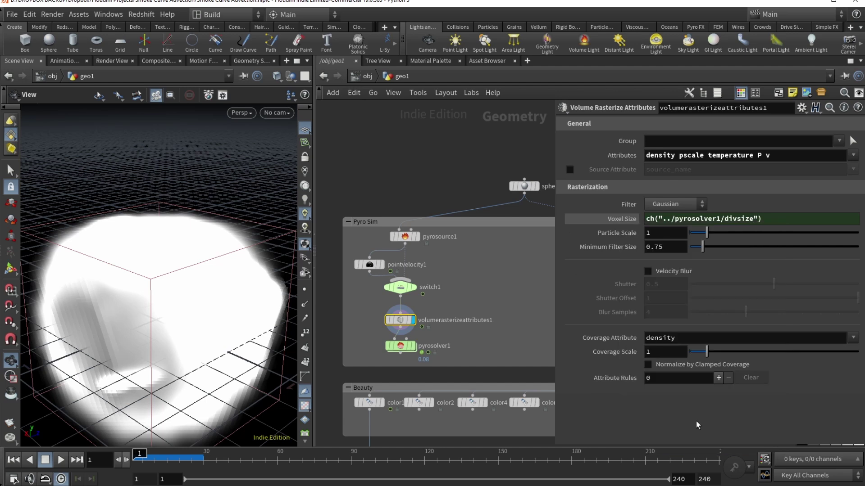
{"action": "left_click", "coordinate": [399, 346]}
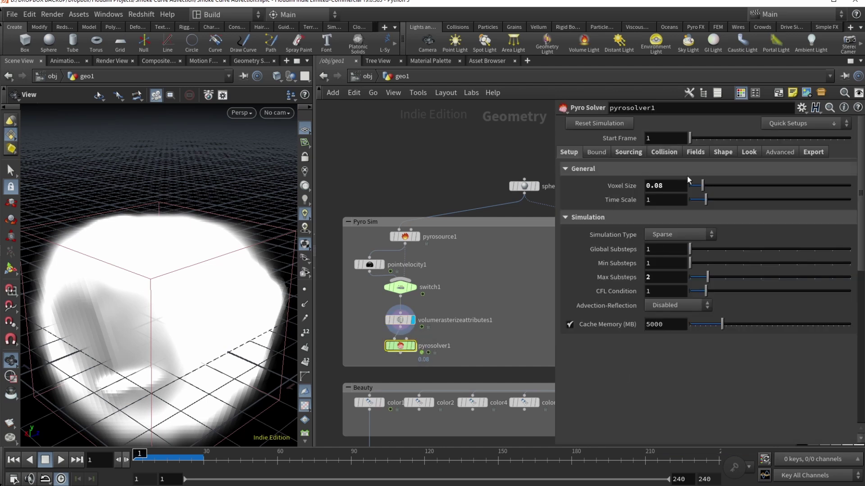
{"action": "left_click", "coordinate": [408, 317]}
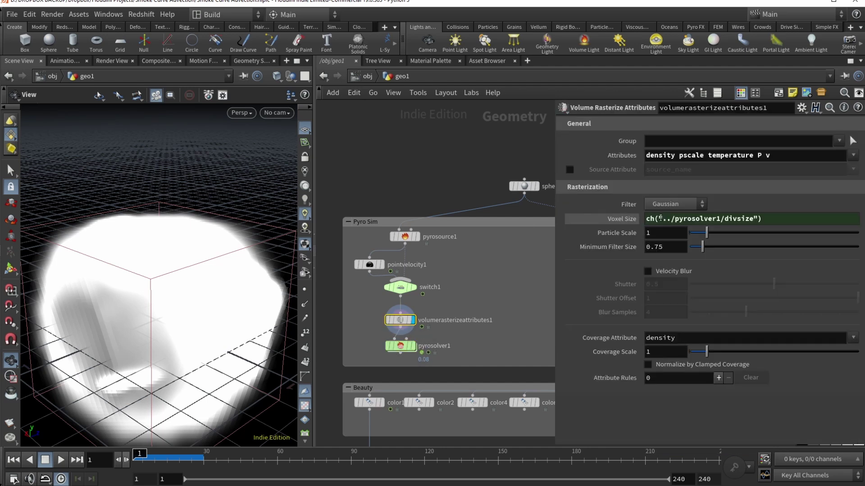
- Examine the sourcing settings of pyrosolver1, including the source frame range and the source and target fields of the four volumes
{"action": "left_click", "coordinate": [400, 346]}
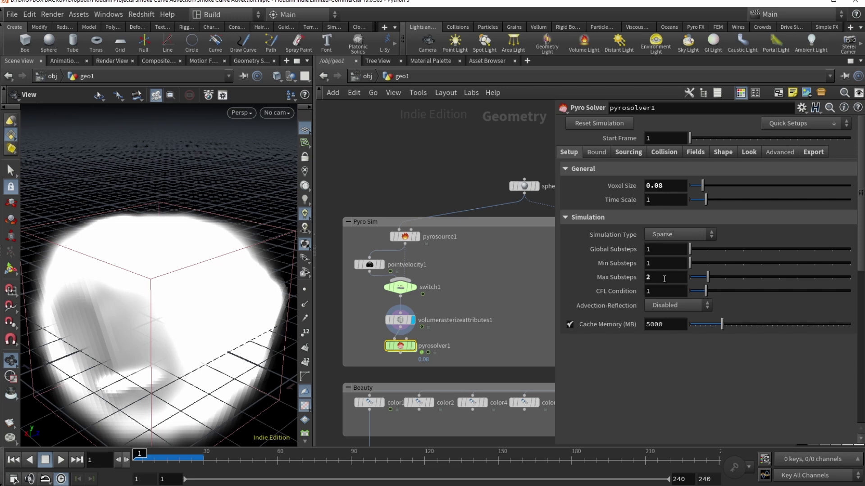
{"action": "left_click", "coordinate": [629, 152]}
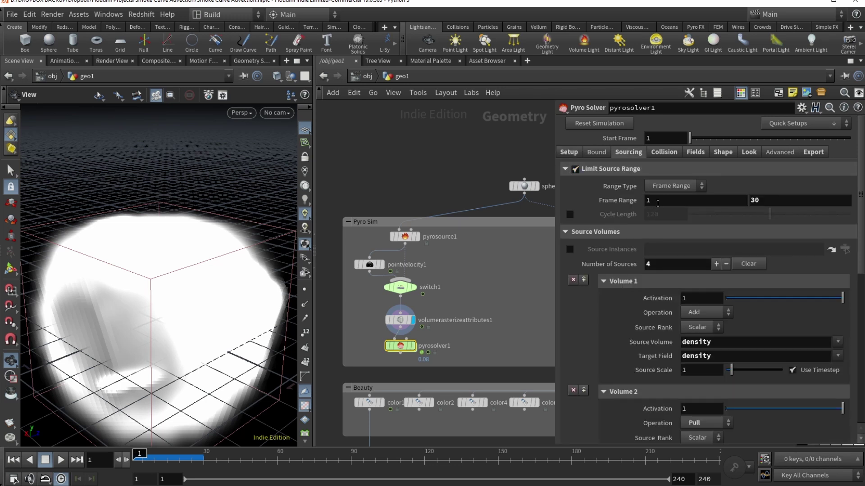
{"action": "left_click", "coordinate": [759, 202]}
{"action": "scroll", "coordinate": [613, 324], "scroll_direction": "down", "scroll_amount": 10}
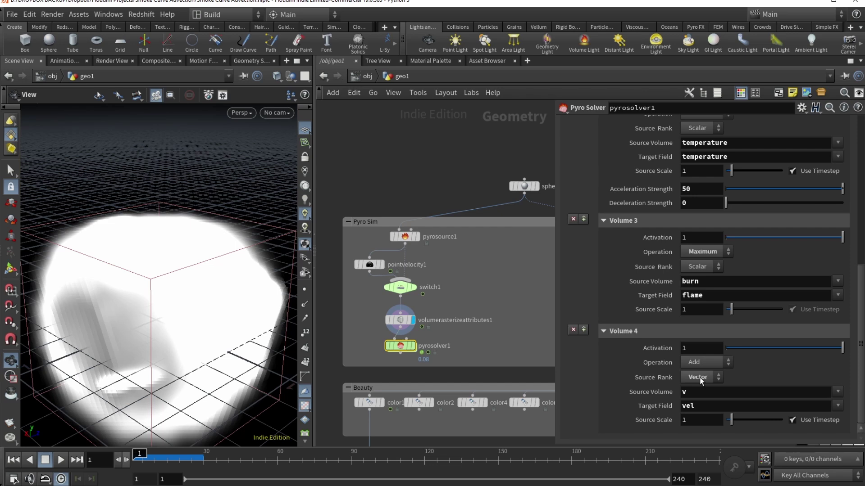
{"action": "left_click", "coordinate": [698, 406]}
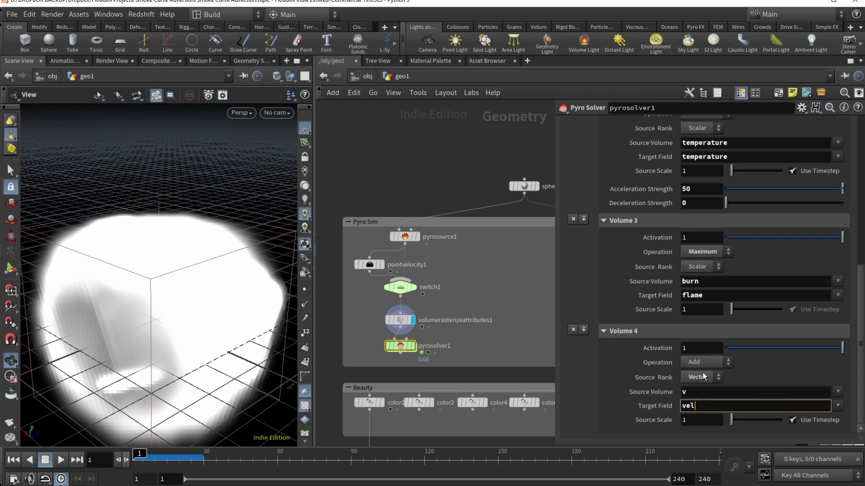
{"action": "scroll", "coordinate": [720, 360], "scroll_direction": "up", "scroll_amount": 10}
- Examine the collision settings and the density Dissipation of pyrosolver1, and return to its general setup parameters
{"action": "left_click", "coordinate": [663, 152]}
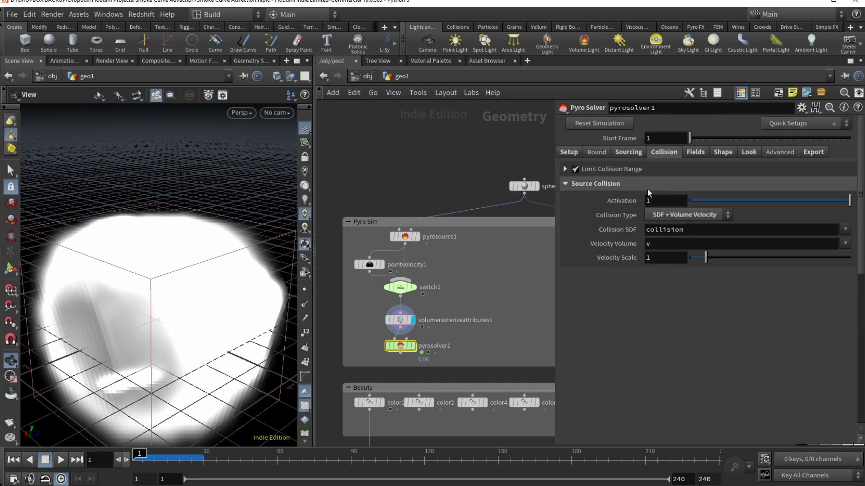
{"action": "left_click", "coordinate": [565, 169]}
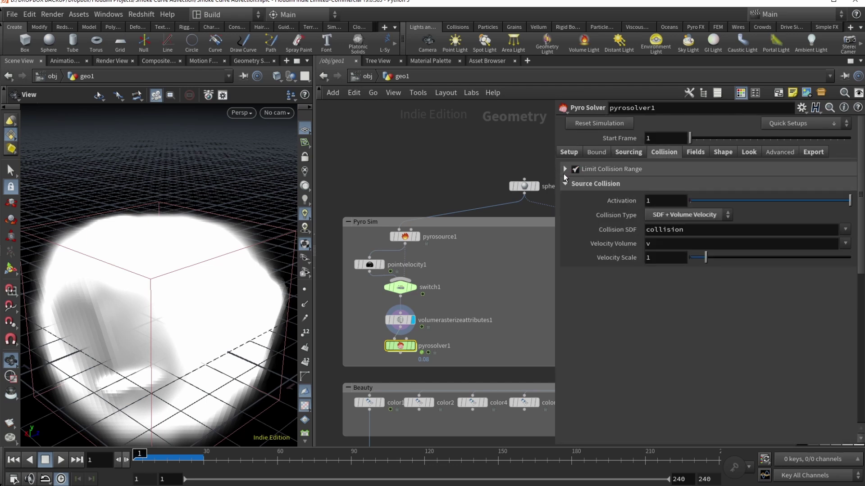
{"action": "left_click", "coordinate": [565, 169]}
{"action": "left_click", "coordinate": [564, 183]}
{"action": "left_click", "coordinate": [565, 183]}
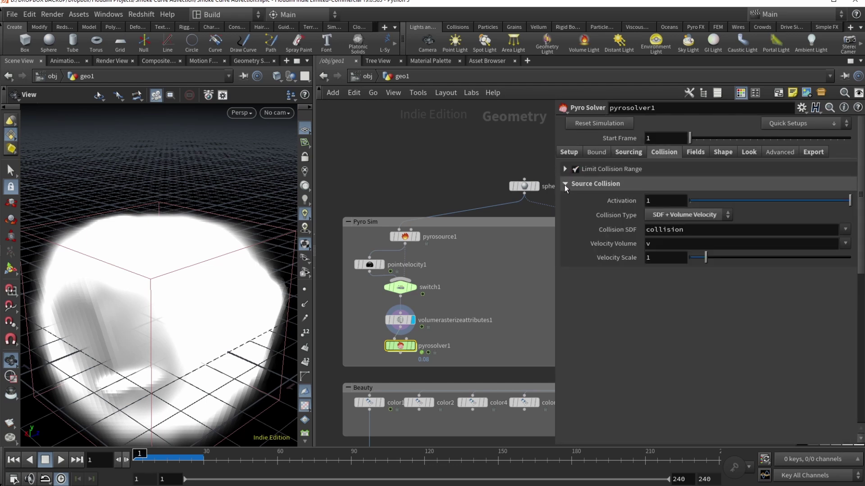
{"action": "left_click", "coordinate": [695, 153]}
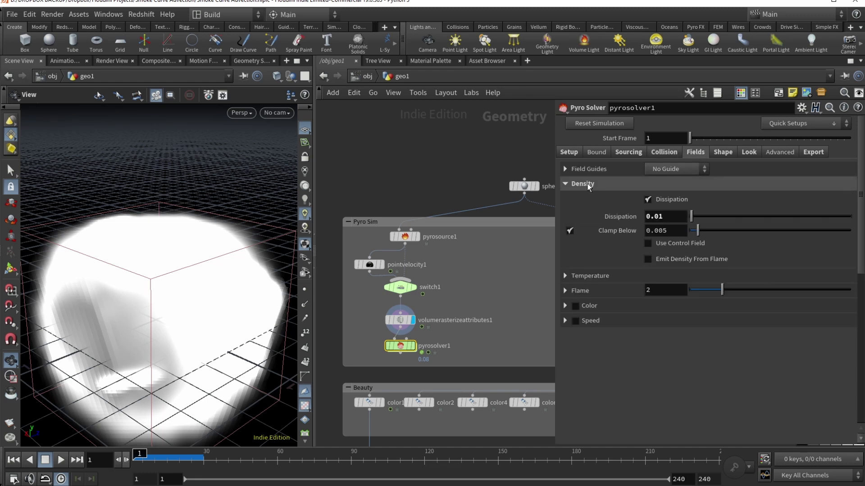
{"action": "left_click", "coordinate": [671, 221]}
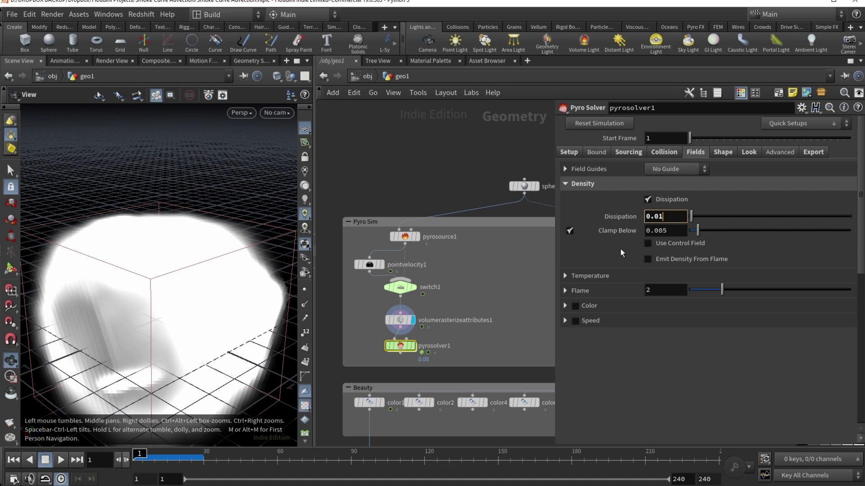
{"action": "left_click", "coordinate": [569, 152]}
- Display pyrosolver1 and play the smoke simulation to frame 46, viewing the result from another angle
{"action": "left_click", "coordinate": [412, 346]}
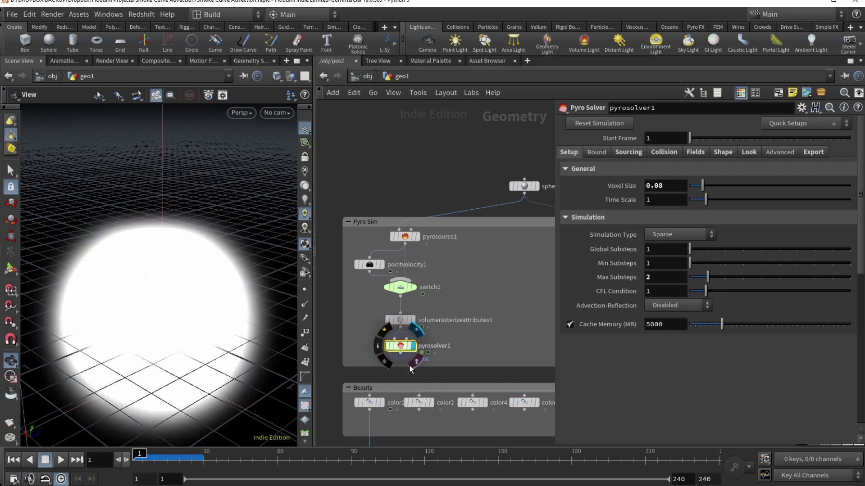
{"action": "scroll", "coordinate": [156, 307], "scroll_direction": "down", "scroll_amount": 5}
{"action": "middle_click_drag", "start_coordinate": [158, 332], "coordinate": [155, 288]}
{"action": "left_click", "coordinate": [57, 461]}
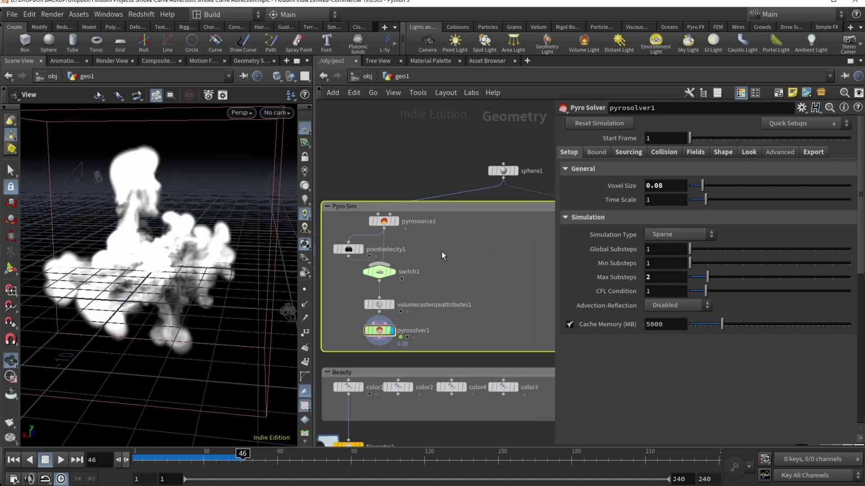
{"action": "left_click_drag", "start_coordinate": [203, 252], "coordinate": [176, 288]}
- Display scatter2 in the Source group and examine its Force Total Count and the points scattered on the sphere
{"action": "middle_click_drag", "start_coordinate": [500, 274], "coordinate": [372, 284]}
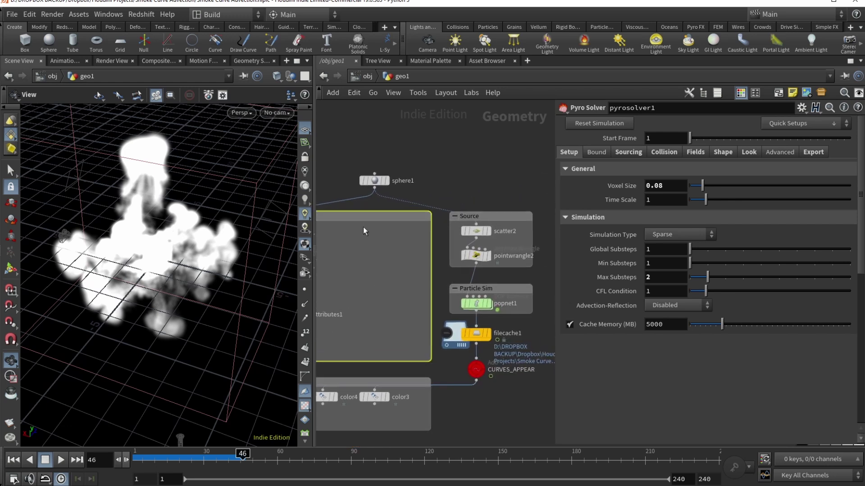
{"action": "mouse_move", "coordinate": [377, 228]}
{"action": "middle_mouse_down"}
{"action": "mouse_move", "coordinate": [488, 259]}
{"action": "mouse_move", "coordinate": [450, 260]}
{"action": "mouse_move", "coordinate": [368, 221]}
{"action": "middle_mouse_up"}
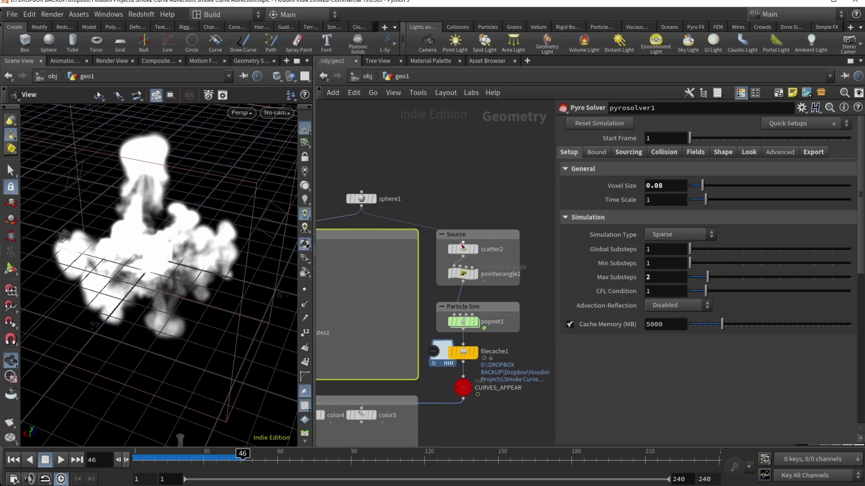
{"action": "left_click", "coordinate": [476, 249]}
{"action": "left_click", "coordinate": [463, 249]}
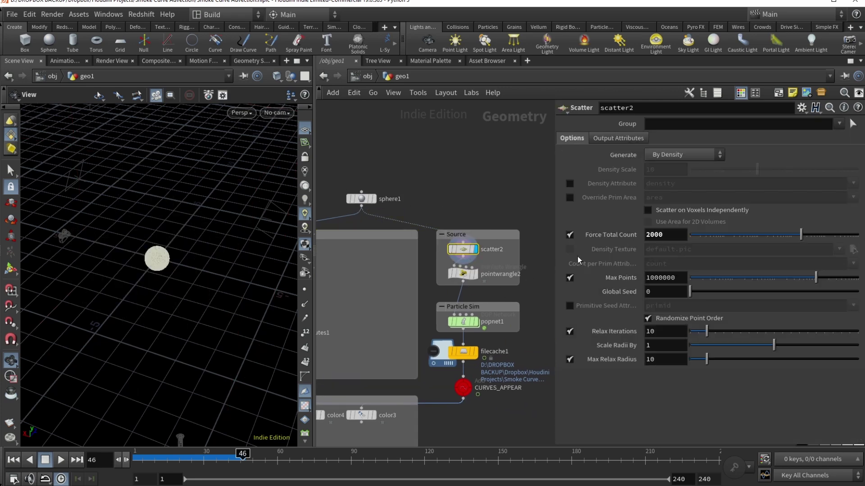
{"action": "left_click_drag", "start_coordinate": [667, 235], "coordinate": [629, 237]}
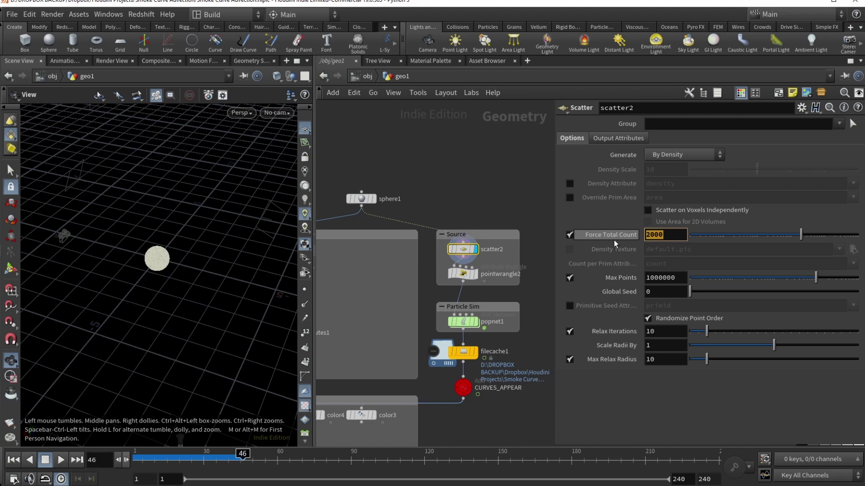
{"action": "scroll", "coordinate": [171, 272], "scroll_direction": "up", "scroll_amount": 5}
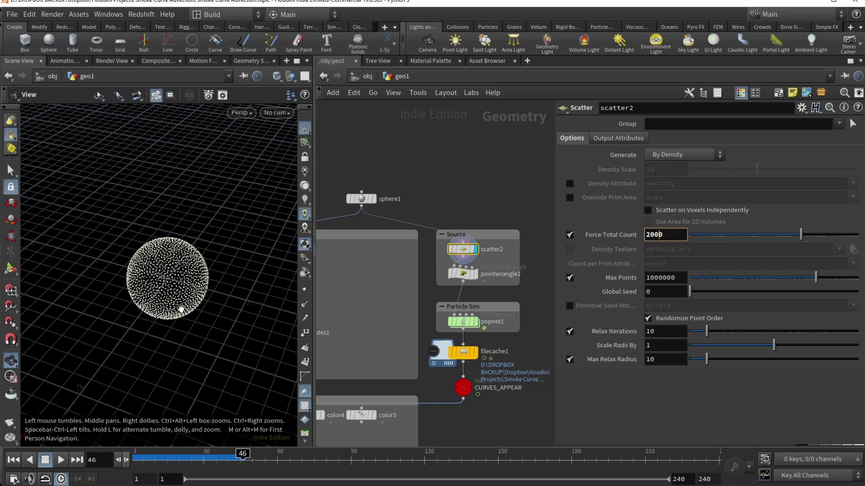
{"action": "scroll", "coordinate": [174, 290], "scroll_direction": "up", "scroll_amount": 5}
{"action": "left_click_drag", "start_coordinate": [179, 305], "coordinate": [171, 289]}
{"action": "scroll", "coordinate": [183, 290], "scroll_direction": "down", "scroll_amount": 4}
- Examine the VEXpression of pointwrangle2 that stores each point number in the pt_id attribute
{"action": "left_click", "coordinate": [472, 276]}
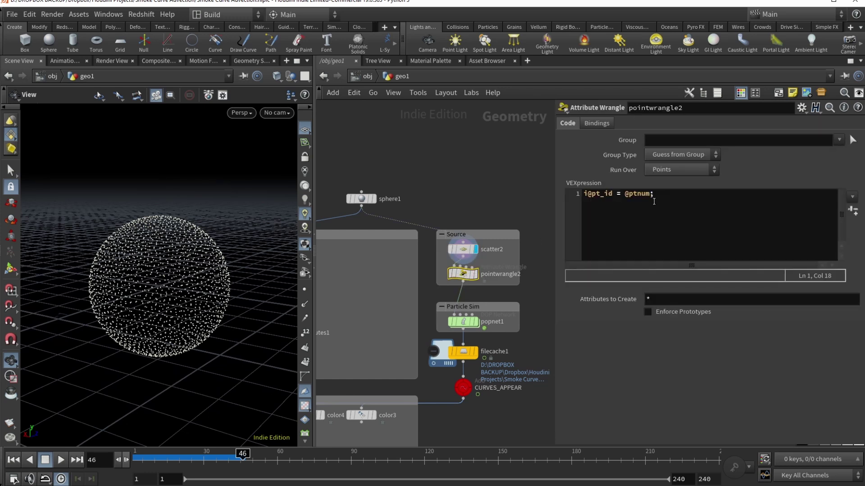
{"action": "left_click", "coordinate": [665, 194]}
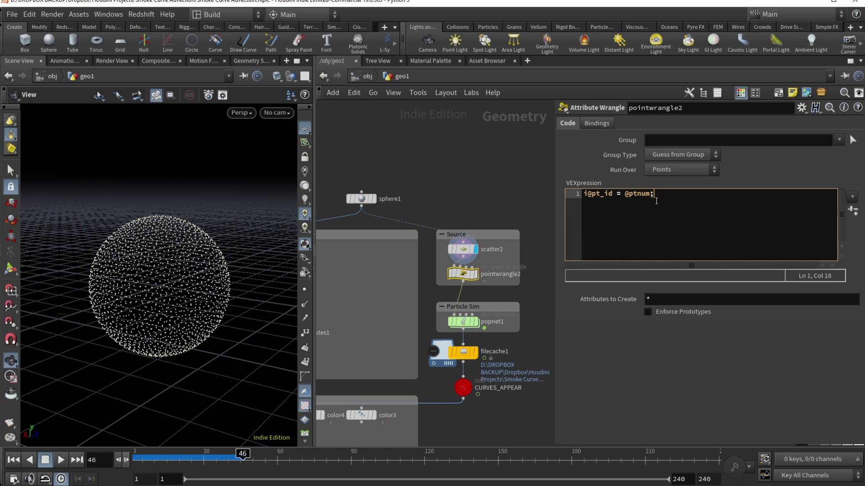
{"action": "left_click", "coordinate": [613, 196]}
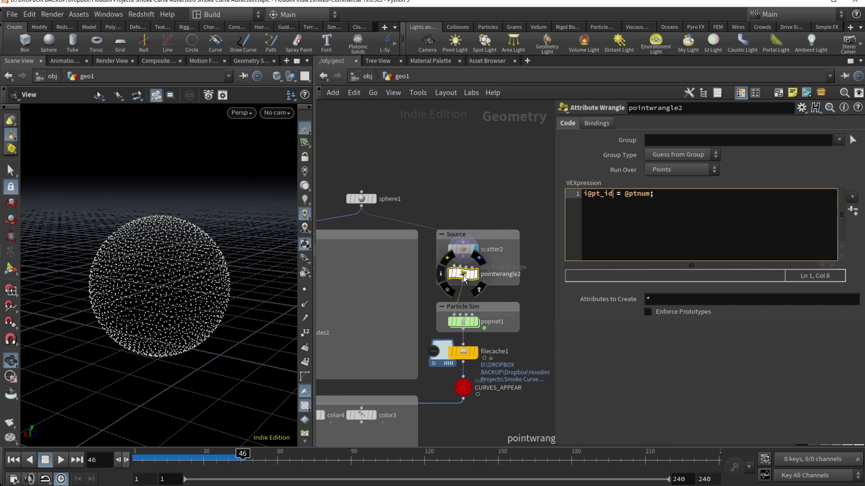
{"action": "left_click", "coordinate": [674, 232]}
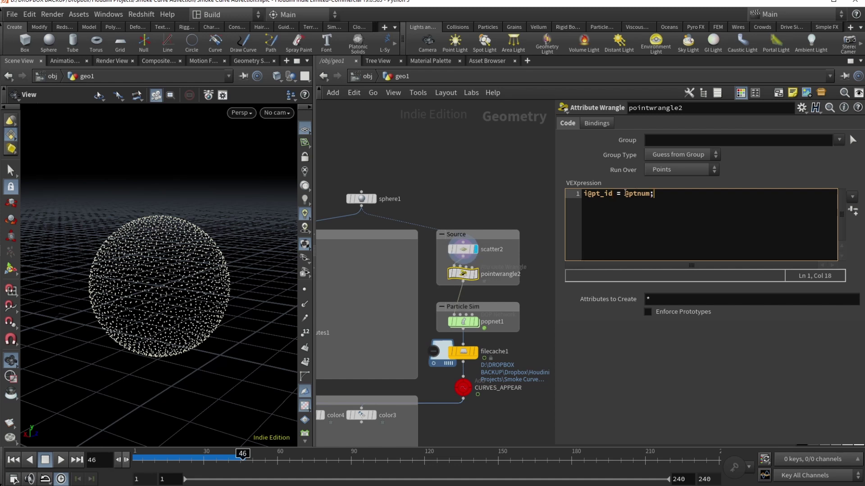
{"action": "middle_click_drag", "start_coordinate": [437, 285], "coordinate": [403, 245]}
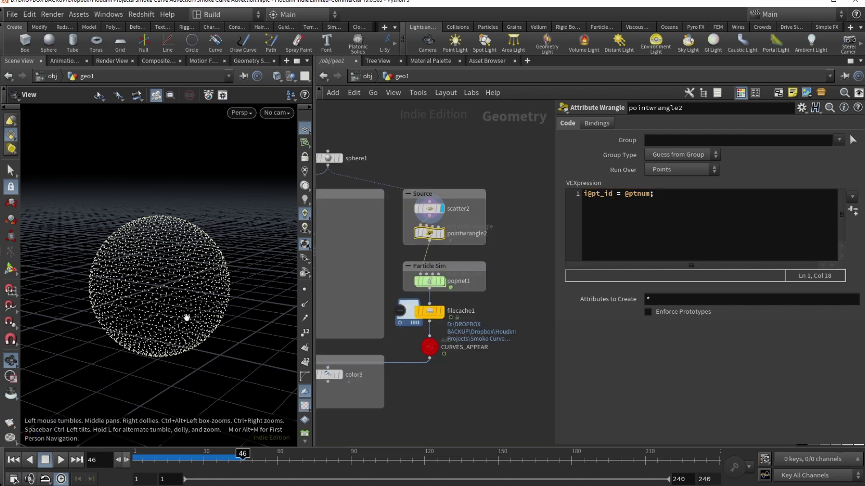
{"action": "left_click", "coordinate": [620, 200]}
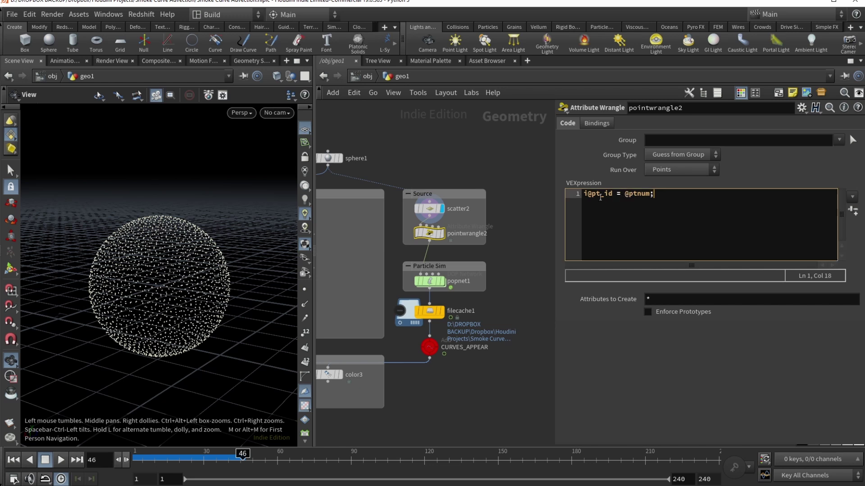
{"action": "double_click", "coordinate": [595, 195]}
{"action": "left_click", "coordinate": [603, 198]}
- Return to the first frame and open the network inside popnet1, framing the chain from source_first_input to wire_pops_into_here
{"action": "key", "text": "ctrl+Up"}
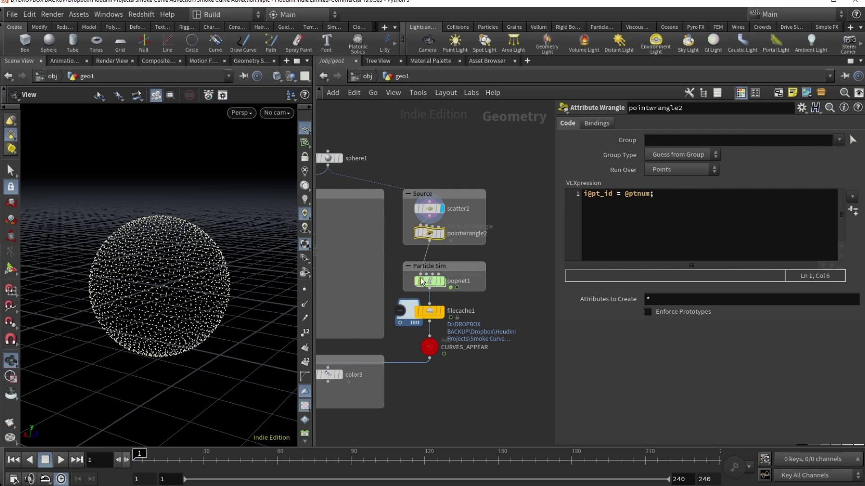
{"action": "double_click", "coordinate": [431, 282]}
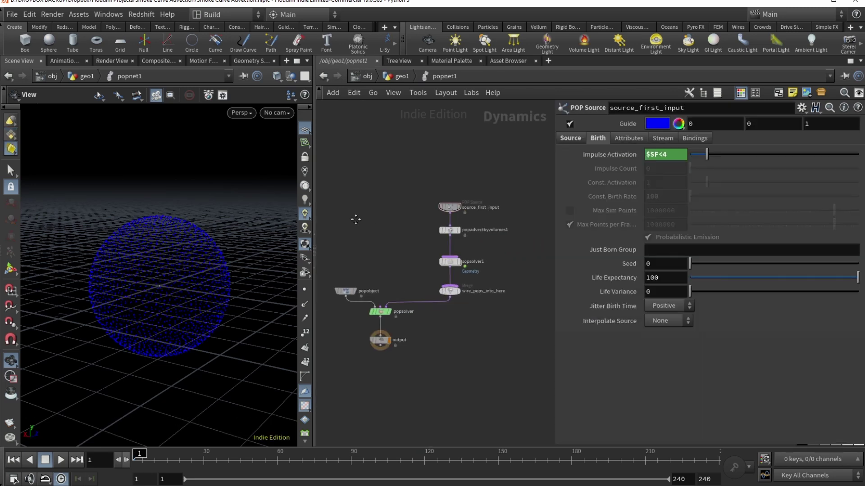
{"action": "scroll", "coordinate": [396, 225], "scroll_direction": "up", "scroll_amount": 3}
{"action": "middle_click_drag", "start_coordinate": [414, 247], "coordinate": [380, 270]}
{"action": "scroll", "coordinate": [380, 270], "scroll_direction": "up", "scroll_amount": 3}
{"action": "middle_click_drag", "start_coordinate": [440, 234], "coordinate": [358, 235]}
{"action": "scroll", "coordinate": [358, 270], "scroll_direction": "down", "scroll_amount": 2}
{"action": "middle_click_drag", "start_coordinate": [358, 270], "coordinate": [391, 259]}
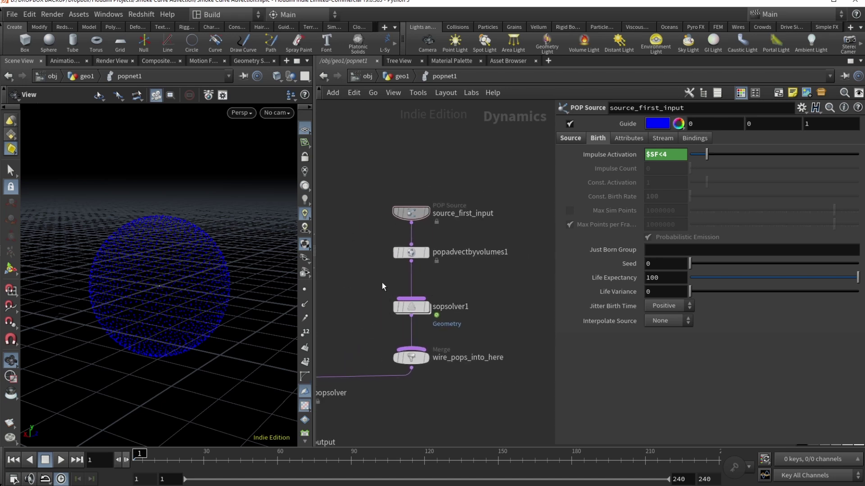
- Inspect the Emission Type and Geometry Source of the source_first_input POP Source, and its birth settings
{"action": "left_click", "coordinate": [411, 212]}
{"action": "left_click", "coordinate": [578, 141]}
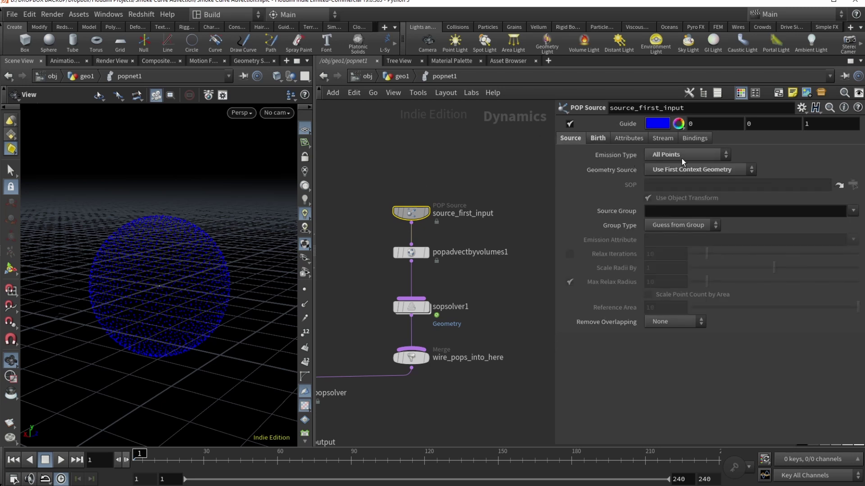
{"action": "left_click", "coordinate": [696, 169]}
{"action": "left_click", "coordinate": [704, 170]}
{"action": "left_click", "coordinate": [598, 138]}
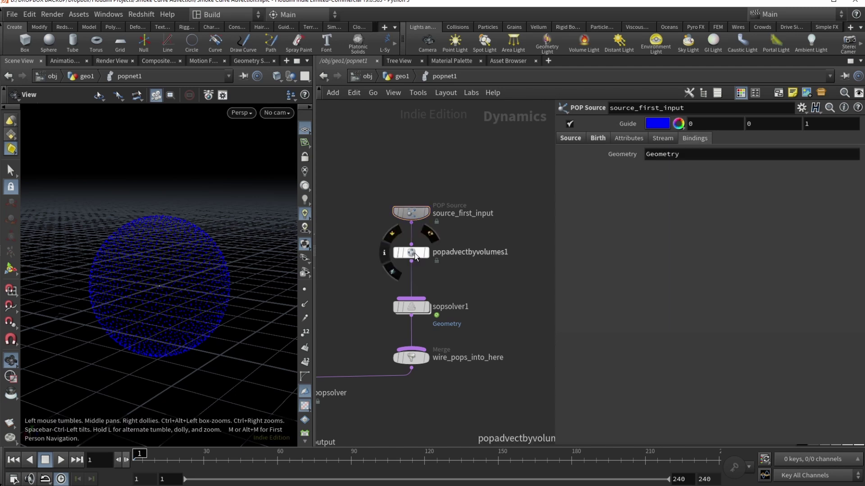
- Inspect the Velocity Source and the pyrosolver1 SOP path of popadvectbyvolumes1
{"action": "left_click", "coordinate": [415, 255]}
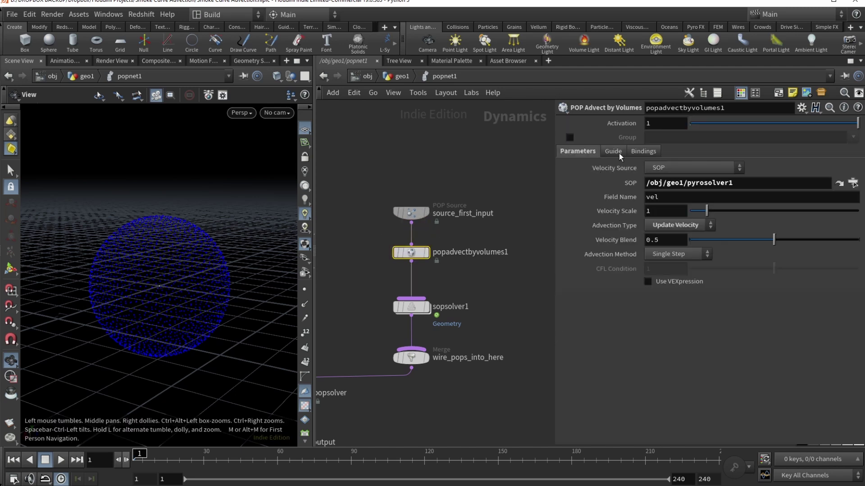
{"action": "left_click", "coordinate": [651, 169]}
{"action": "left_click", "coordinate": [669, 169]}
{"action": "left_click_drag", "start_coordinate": [687, 182], "coordinate": [754, 187]}
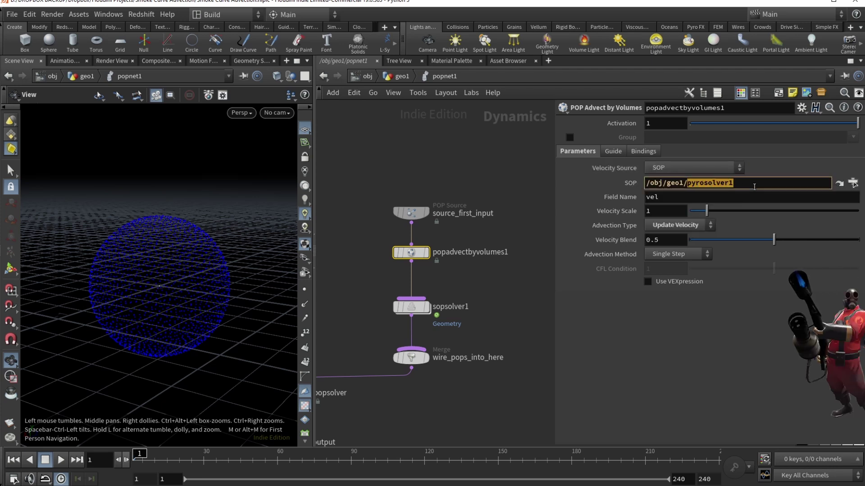
{"action": "left_click", "coordinate": [754, 186]}
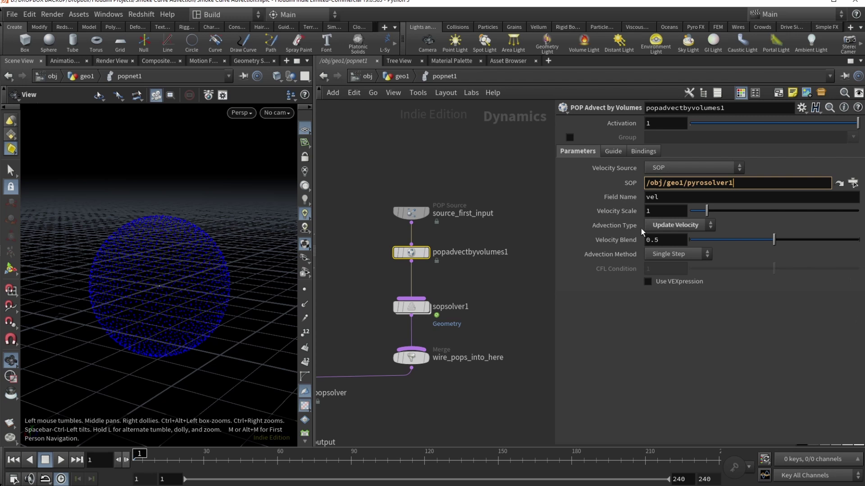
- Review the Advection Type options and the Velocity Blend of popadvectbyvolumes1
{"action": "left_click", "coordinate": [709, 225]}
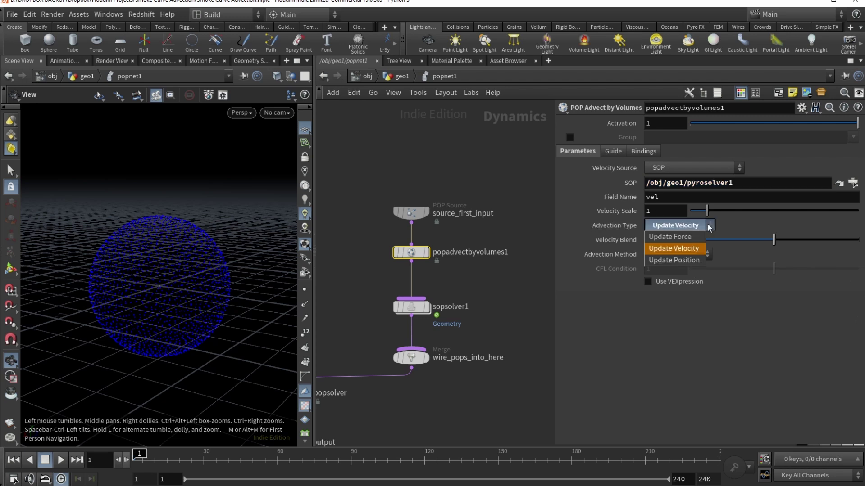
{"action": "left_click", "coordinate": [709, 226]}
{"action": "left_click", "coordinate": [709, 227]}
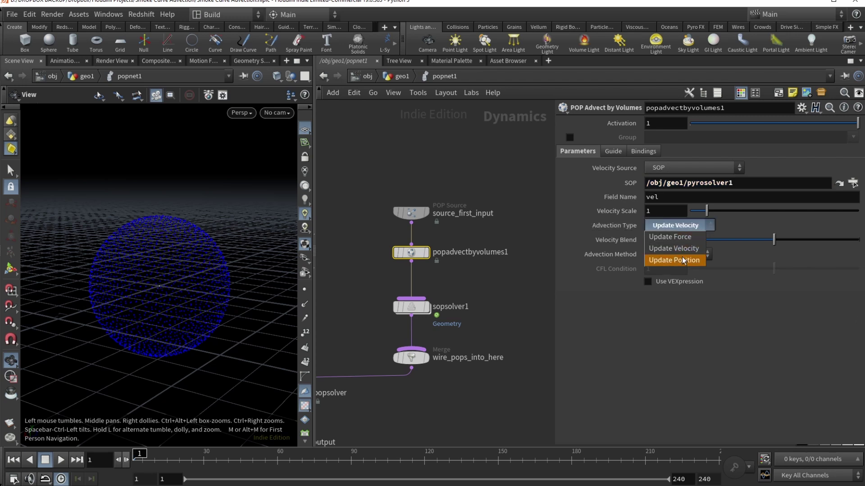
{"action": "left_click", "coordinate": [705, 229]}
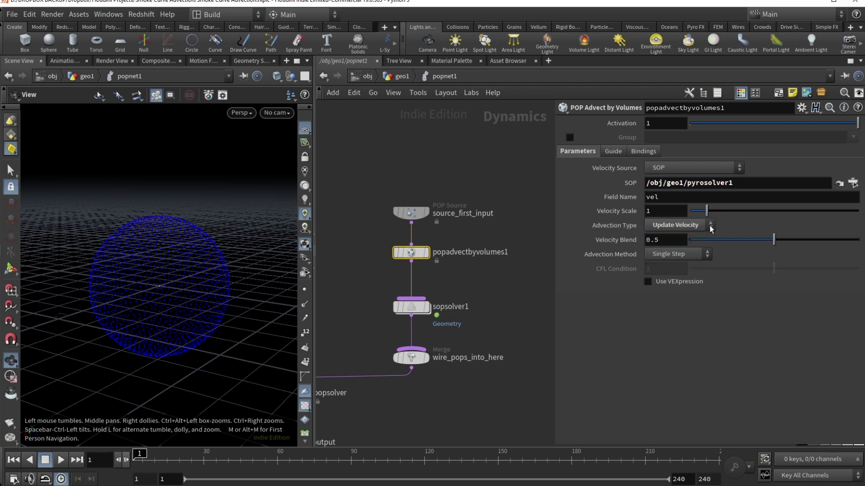
{"action": "left_click", "coordinate": [663, 240]}
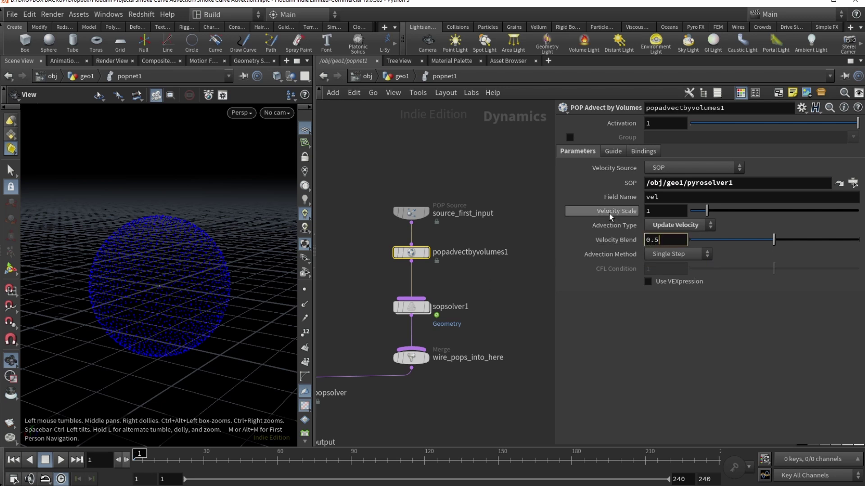
- Temporarily bypass sopsolver1, play and scrub the simulation to view the advected particles alone, and re-enable the solver
{"action": "mouse_move", "coordinate": [410, 310]}
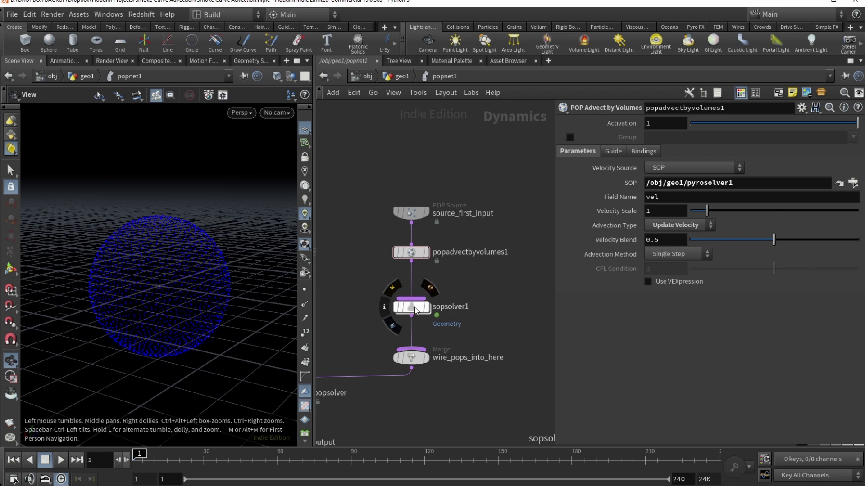
{"action": "left_click", "coordinate": [418, 310]}
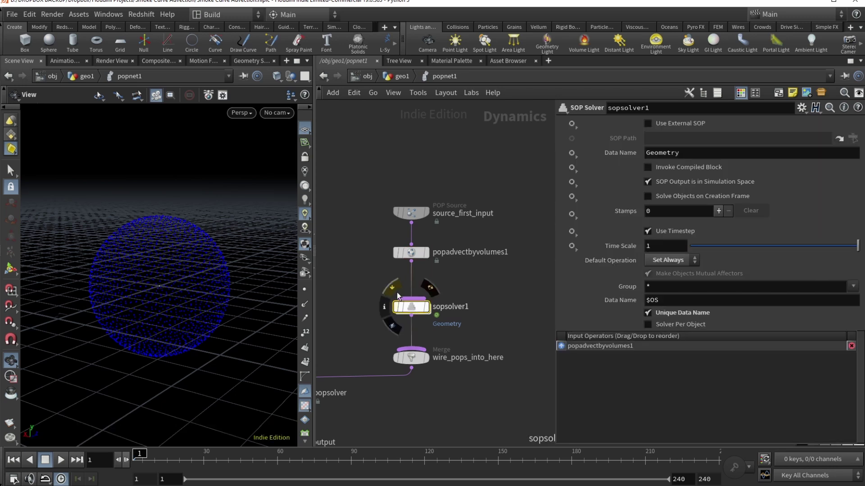
{"action": "left_click", "coordinate": [395, 289]}
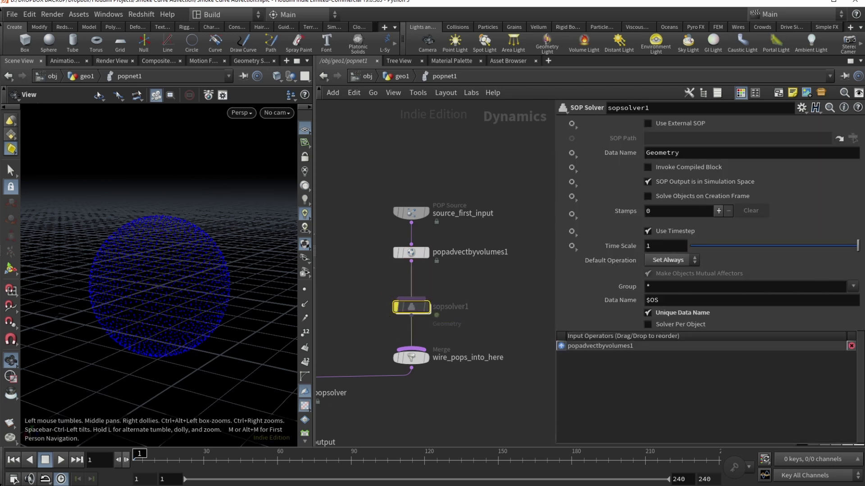
{"action": "left_click", "coordinate": [60, 460]}
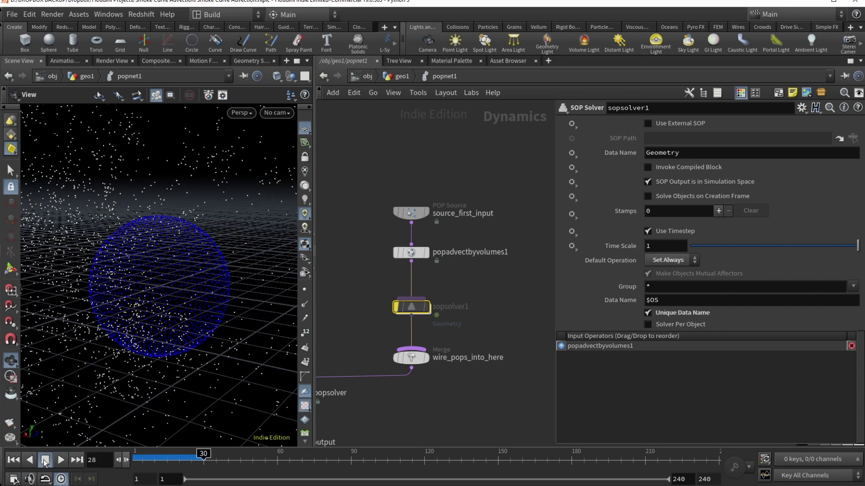
{"action": "left_click", "coordinate": [62, 460]}
{"action": "left_click", "coordinate": [62, 460]}
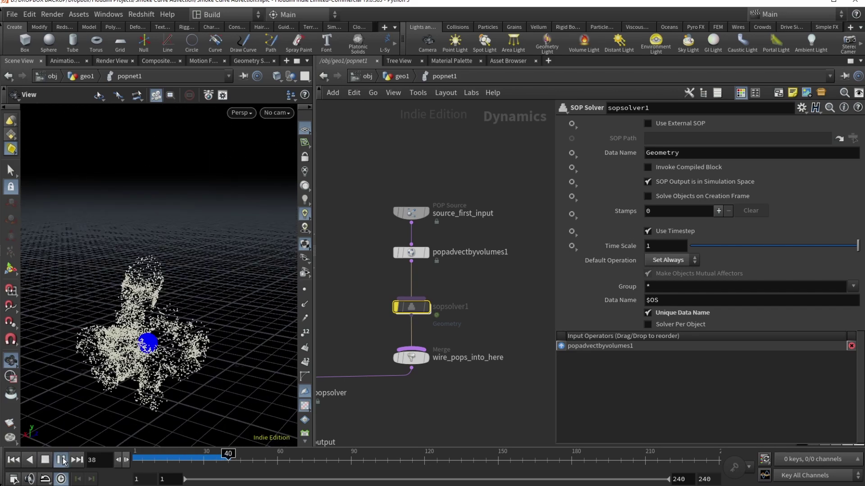
{"action": "left_click", "coordinate": [60, 460]}
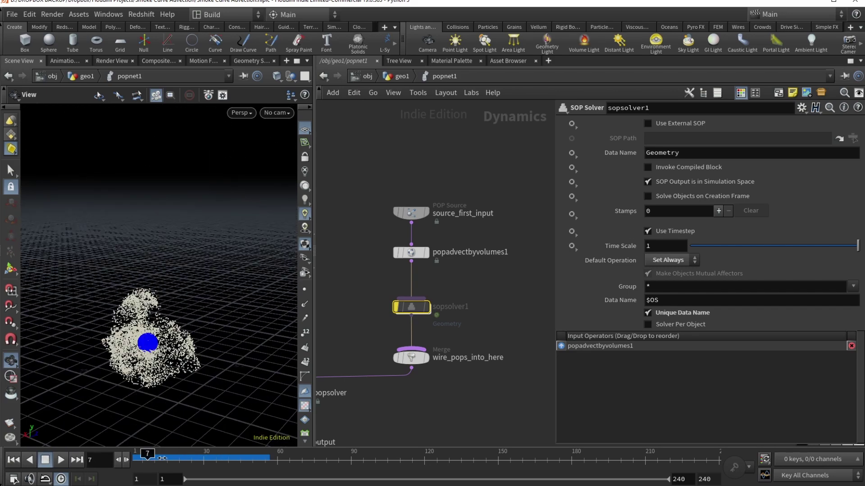
{"action": "left_click_drag", "start_coordinate": [149, 457], "coordinate": [184, 460]}
{"action": "right_click_drag", "start_coordinate": [187, 330], "coordinate": [142, 328]}
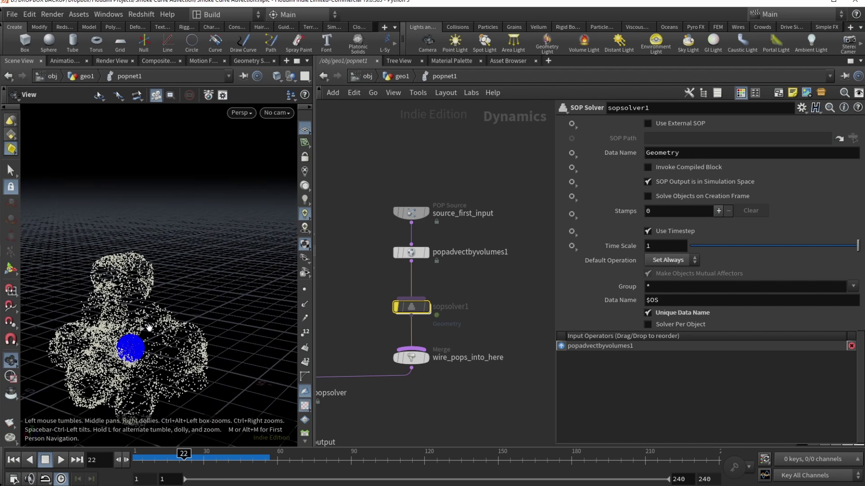
{"action": "left_click", "coordinate": [387, 293]}
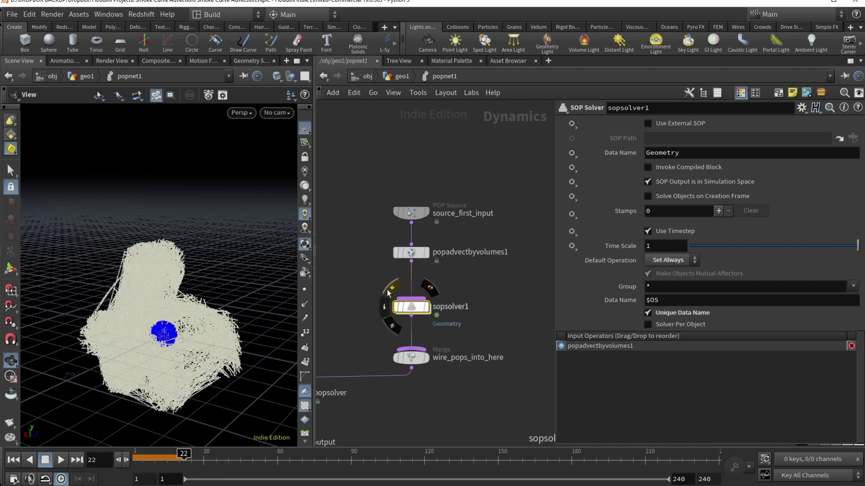
- Return to the first frame, open the network inside sopsolver1 and display the add1 node
{"action": "left_click", "coordinate": [14, 459]}
{"action": "double_click", "coordinate": [411, 307]}
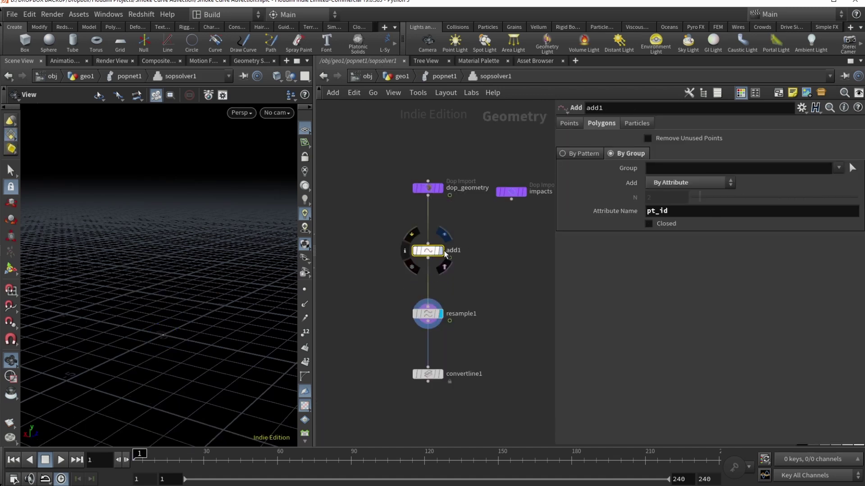
{"action": "left_click", "coordinate": [444, 253]}
- Examine add1's points, polygons and particles settings, focusing on polygons added by group with By Attribute and the pt_id attribute name
{"action": "left_click", "coordinate": [569, 123]}
{"action": "left_click", "coordinate": [595, 124]}
{"action": "left_click", "coordinate": [568, 122]}
{"action": "left_click", "coordinate": [602, 123]}
{"action": "left_click", "coordinate": [636, 123]}
{"action": "left_click", "coordinate": [603, 124]}
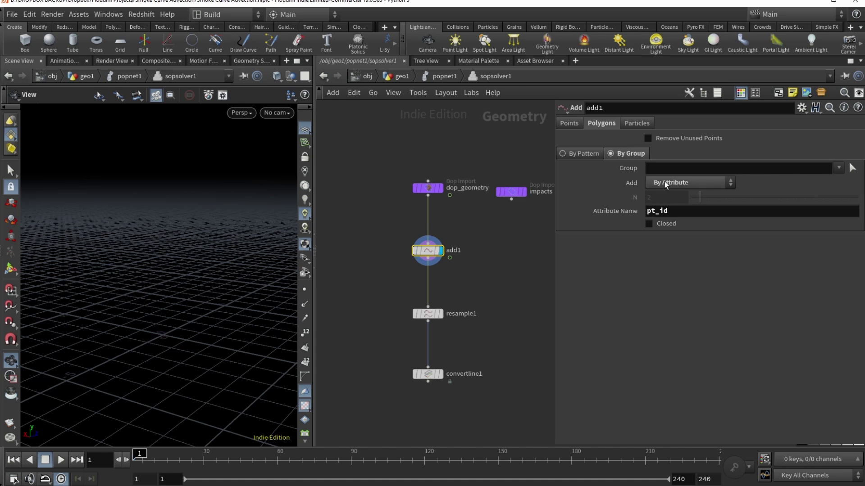
{"action": "left_click", "coordinate": [732, 184]}
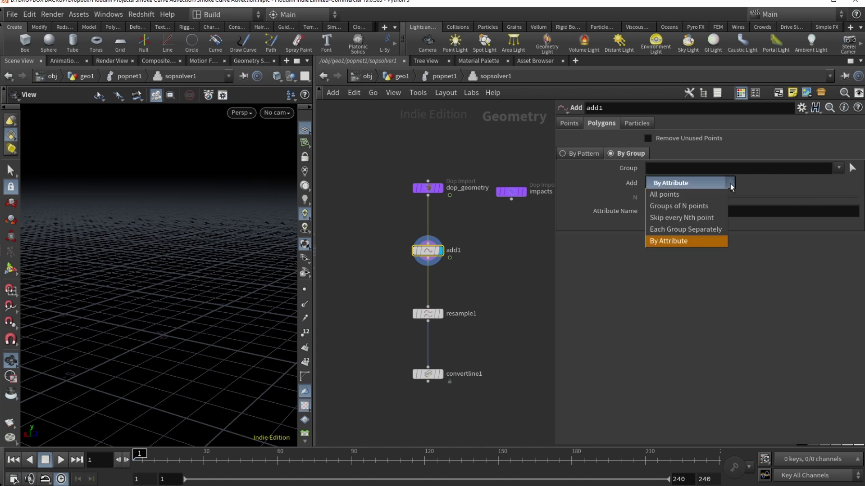
{"action": "left_click", "coordinate": [674, 241]}
{"action": "left_click", "coordinate": [688, 208]}
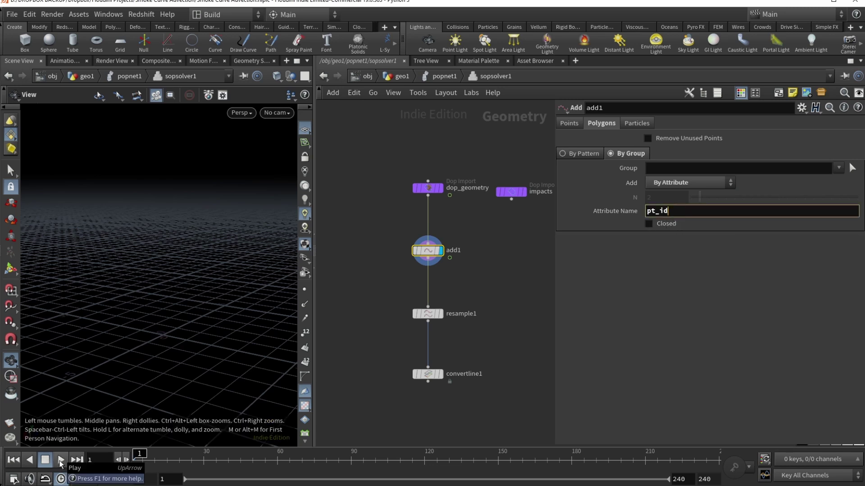
- Play the simulation to view the lines add1 builds between the points, and return to the first frame
{"action": "left_click", "coordinate": [62, 460]}
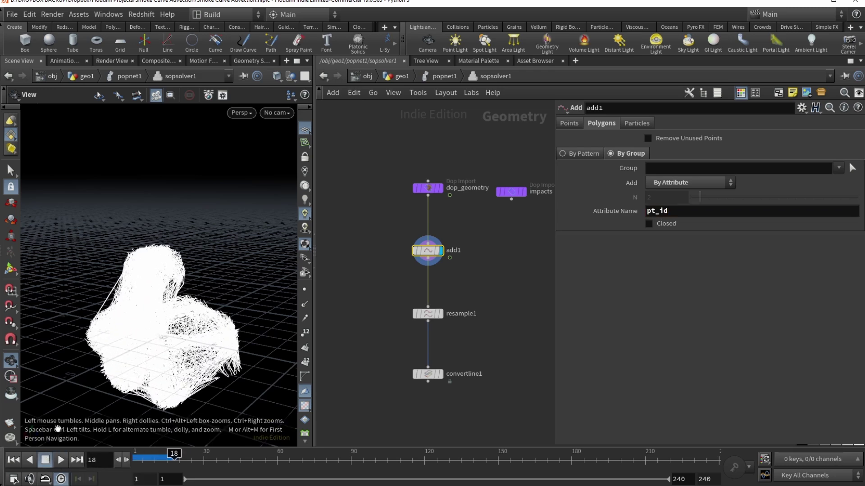
{"action": "scroll", "coordinate": [130, 326], "scroll_direction": "up", "scroll_amount": 5}
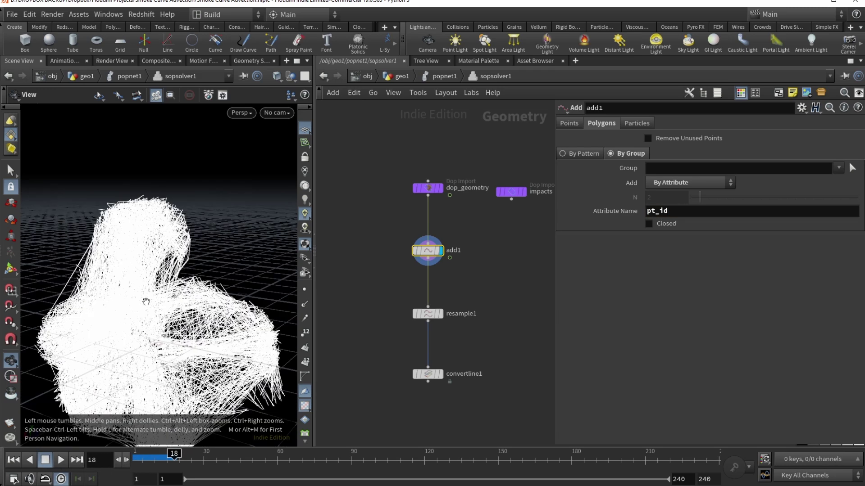
{"action": "key", "text": "ctrl+Up"}
- Try ptnum as add1's Attribute Name, replay the simulation from the start and check the node's information
{"action": "left_click", "coordinate": [704, 216]}
{"action": "key", "text": "ctrl+c"}
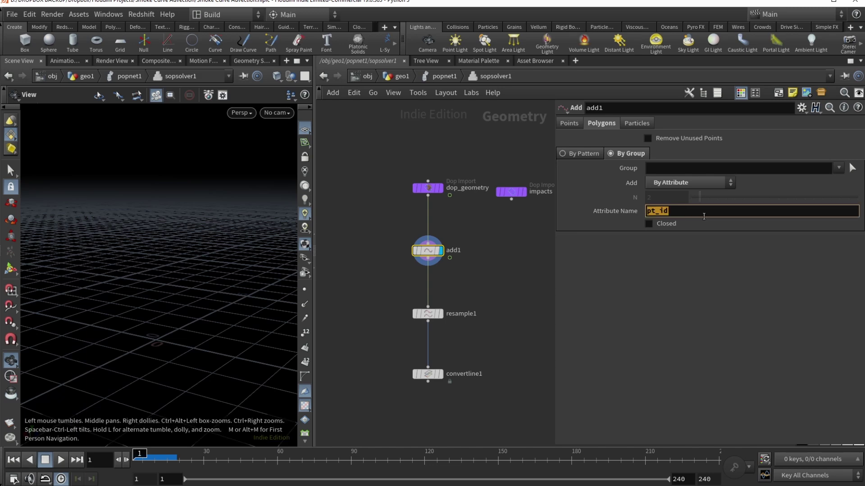
{"action": "type", "text": "ptnum"}
{"action": "key", "text": "Return"}
{"action": "left_click", "coordinate": [61, 460]}
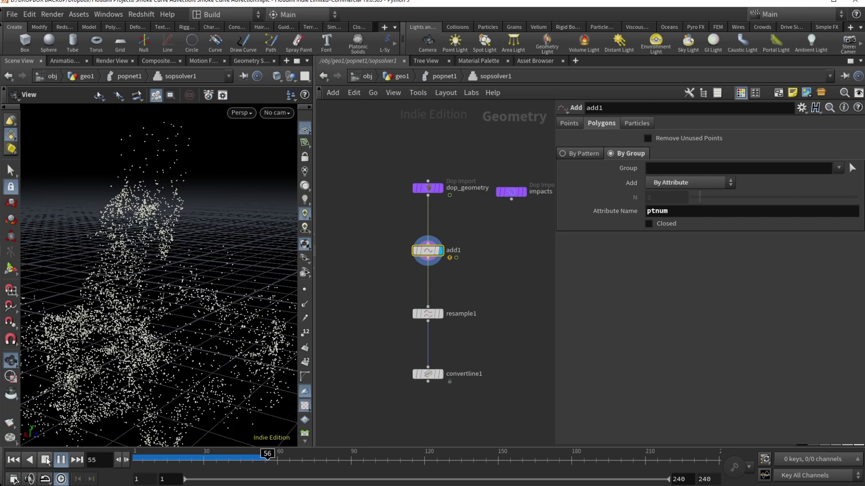
{"action": "left_click", "coordinate": [45, 460]}
{"action": "left_click", "coordinate": [14, 460]}
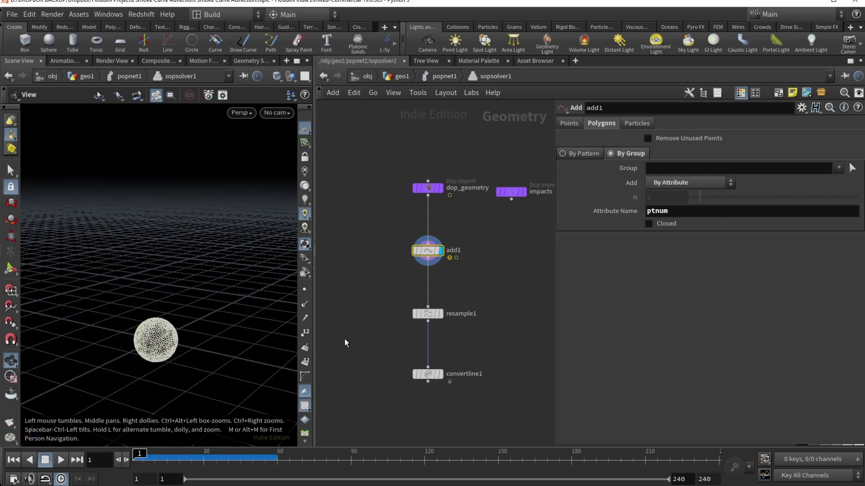
{"action": "middle_click", "coordinate": [430, 253]}
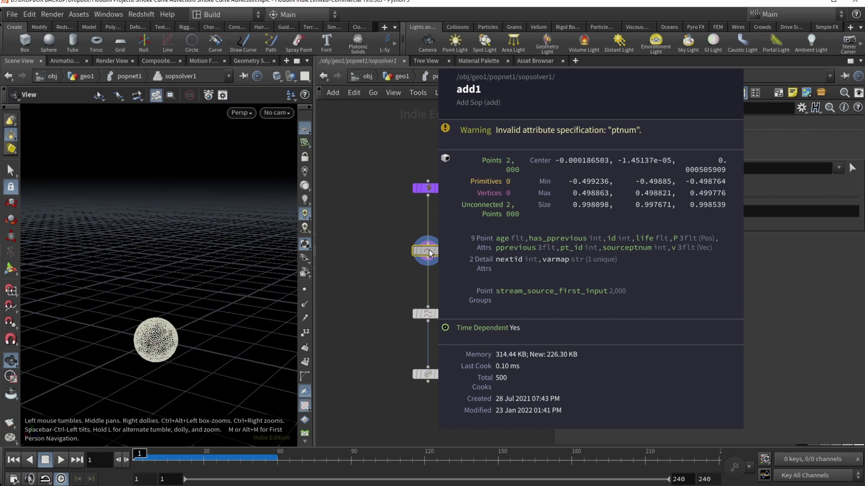
- Restore pt_id as the Attribute Name of add1
{"action": "left_click", "coordinate": [692, 212]}
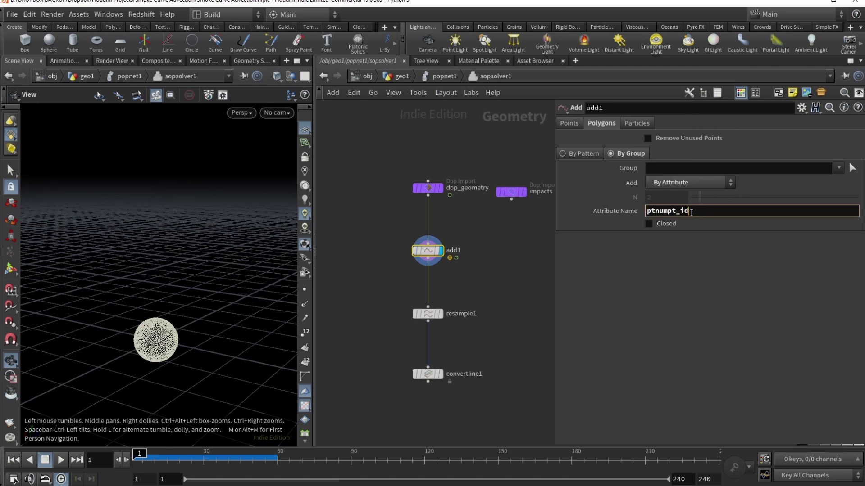
{"action": "key", "text": "ctrl+a"}
{"action": "key", "text": "ctrl+v"}
{"action": "key", "text": "Return"}
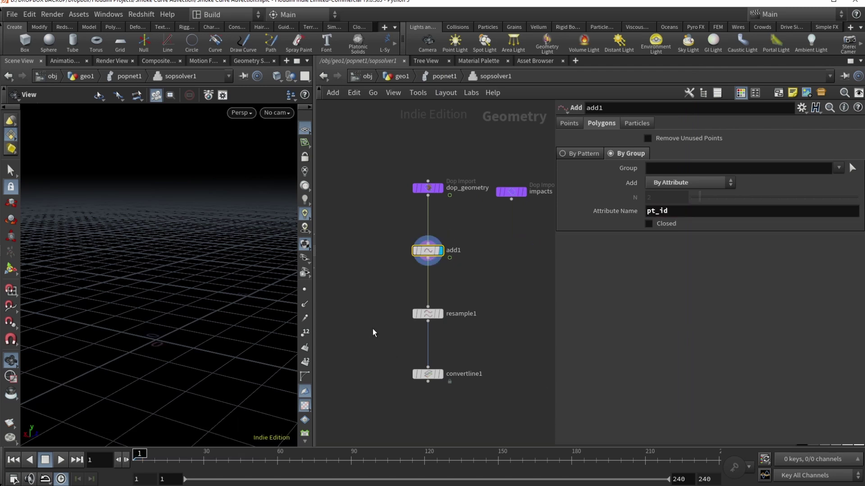
- Play the simulation to frame 23 and examine the connected lines from several angles
{"action": "left_click", "coordinate": [61, 459]}
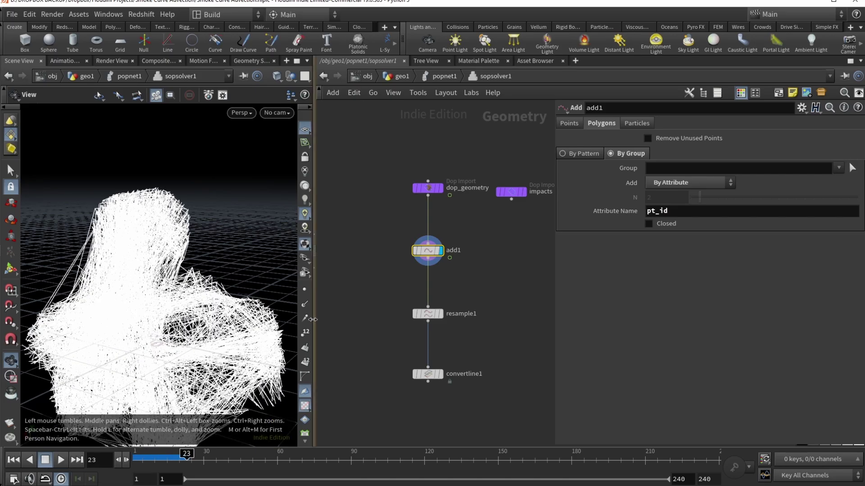
{"action": "left_click_drag", "start_coordinate": [311, 318], "coordinate": [310, 317]}
{"action": "left_click_drag", "start_coordinate": [190, 288], "coordinate": [176, 352]}
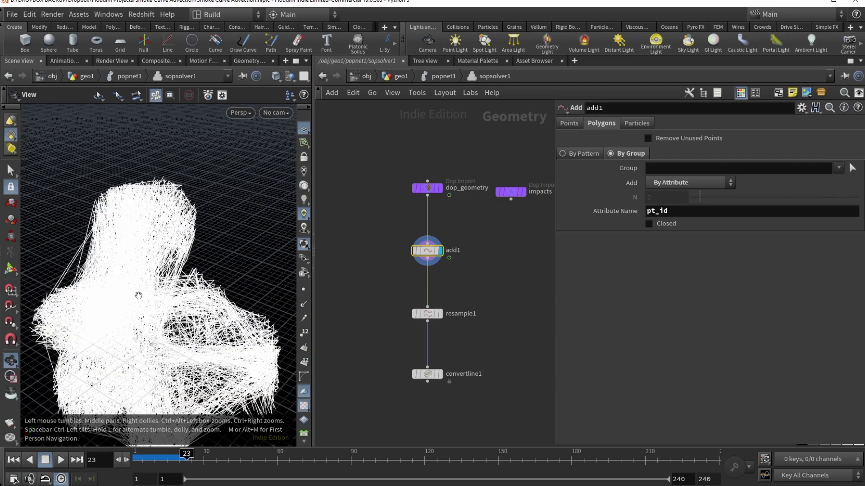
{"action": "left_click_drag", "start_coordinate": [141, 293], "coordinate": [116, 266]}
{"action": "left_click_drag", "start_coordinate": [45, 327], "coordinate": [228, 379]}
{"action": "left_click_drag", "start_coordinate": [246, 197], "coordinate": [223, 281]}
- Display resample1, inspect its segment Length at the first frame and turn off Create Only Points
{"action": "left_click", "coordinate": [439, 314]}
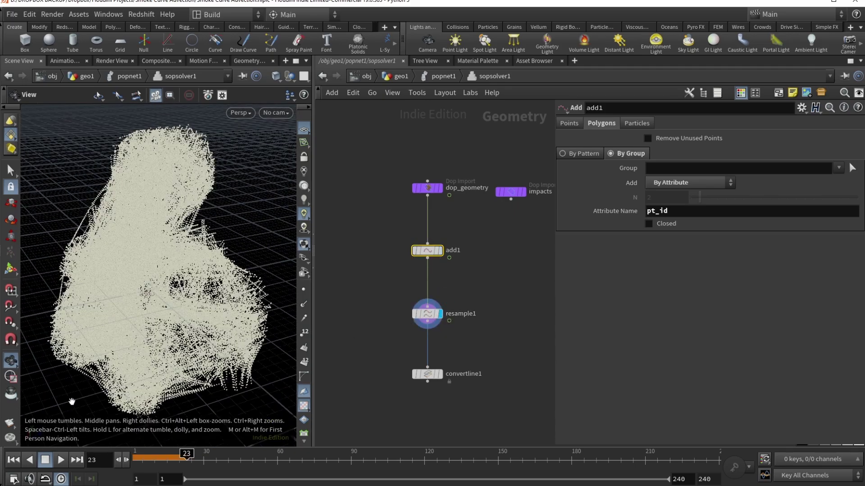
{"action": "left_click", "coordinate": [427, 315]}
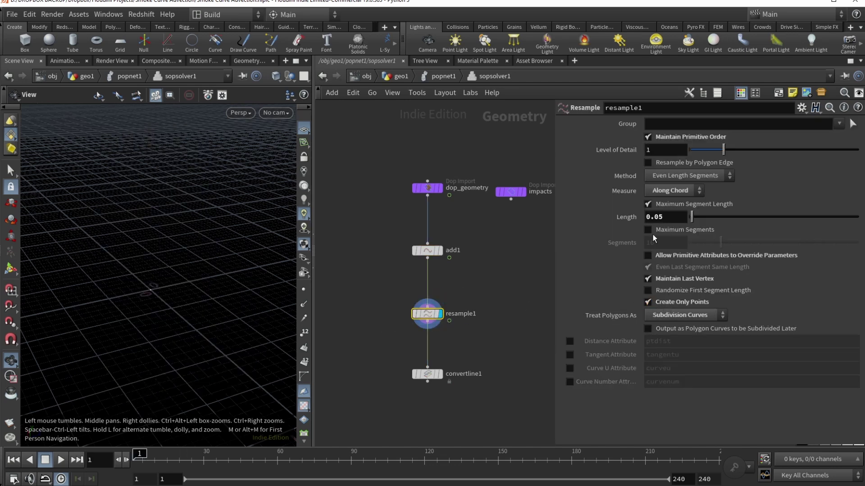
{"action": "left_click", "coordinate": [661, 217]}
{"action": "left_click", "coordinate": [649, 303]}
- Play the simulation to frame 8 and examine the resampled curves up close and from several angles
{"action": "left_click", "coordinate": [61, 460]}
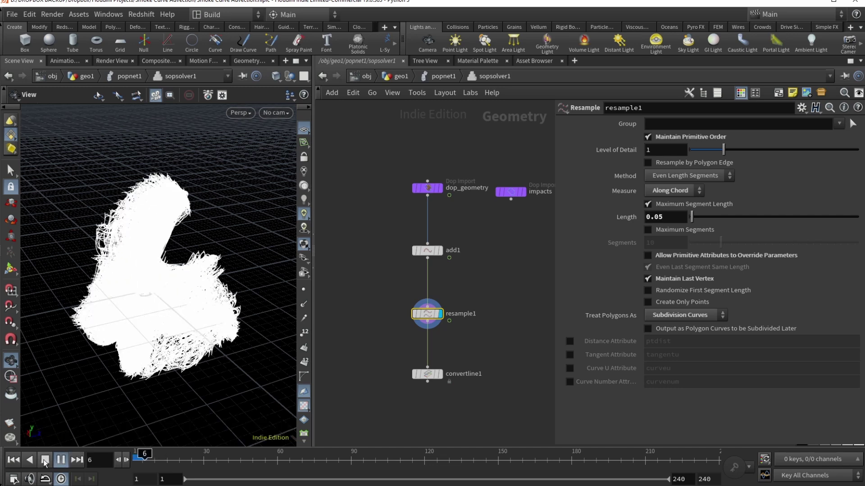
{"action": "left_click", "coordinate": [46, 460]}
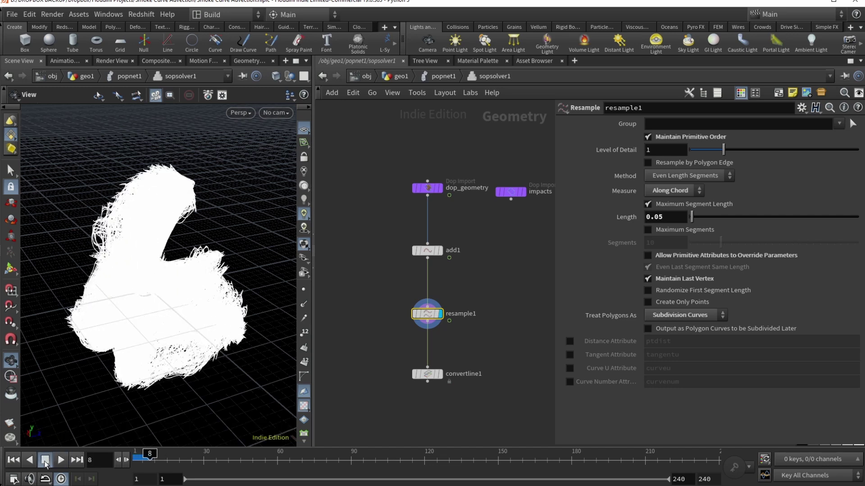
{"action": "left_click_drag", "start_coordinate": [169, 276], "coordinate": [180, 256]}
{"action": "scroll", "coordinate": [169, 209], "scroll_direction": "up", "scroll_amount": 5}
{"action": "scroll", "coordinate": [168, 209], "scroll_direction": "down", "scroll_amount": 10}
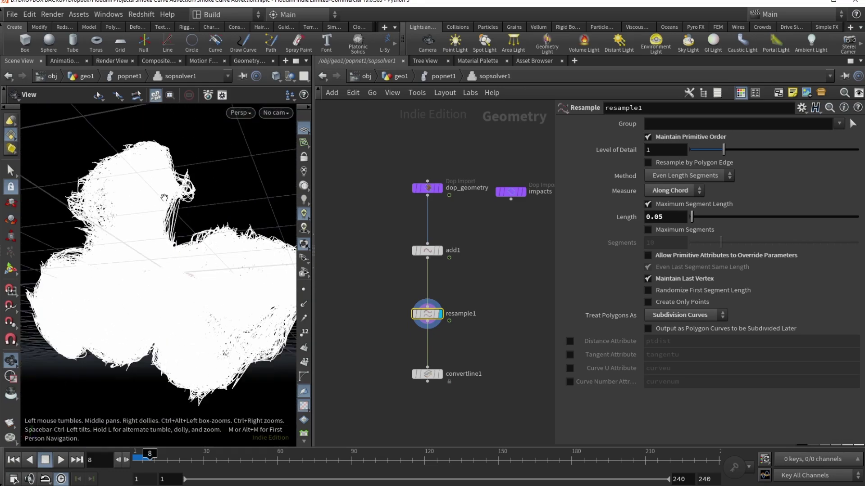
{"action": "mouse_move", "coordinate": [186, 244]}
{"action": "left_mouse_down"}
{"action": "mouse_move", "coordinate": [283, 242]}
{"action": "mouse_move", "coordinate": [157, 233]}
{"action": "mouse_move", "coordinate": [180, 239]}
{"action": "left_mouse_up"}
{"action": "mouse_move", "coordinate": [434, 320]}
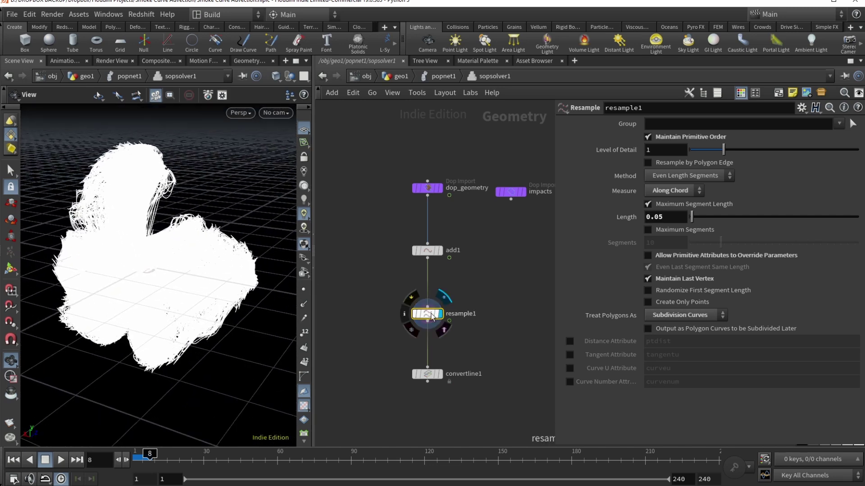
- Turn on Create Only Points on resample1 and play the simulation from the first frame to frame 19
{"action": "left_click", "coordinate": [647, 303]}
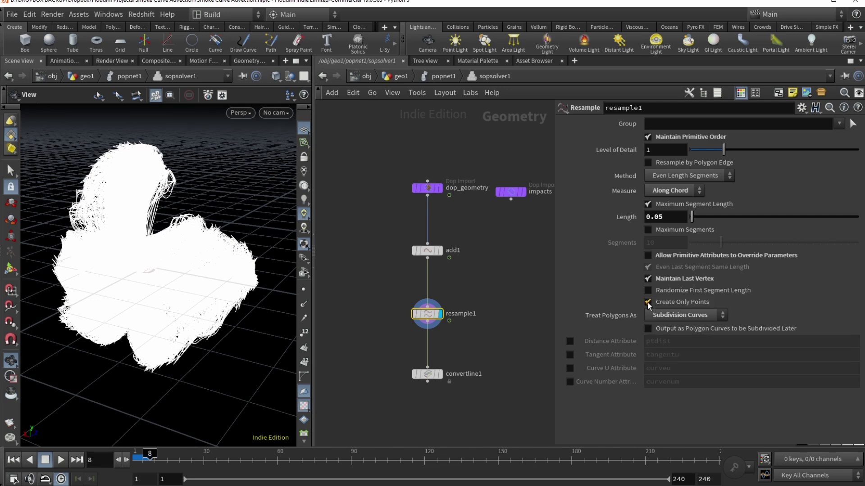
{"action": "left_click", "coordinate": [14, 460]}
{"action": "left_click", "coordinate": [61, 460]}
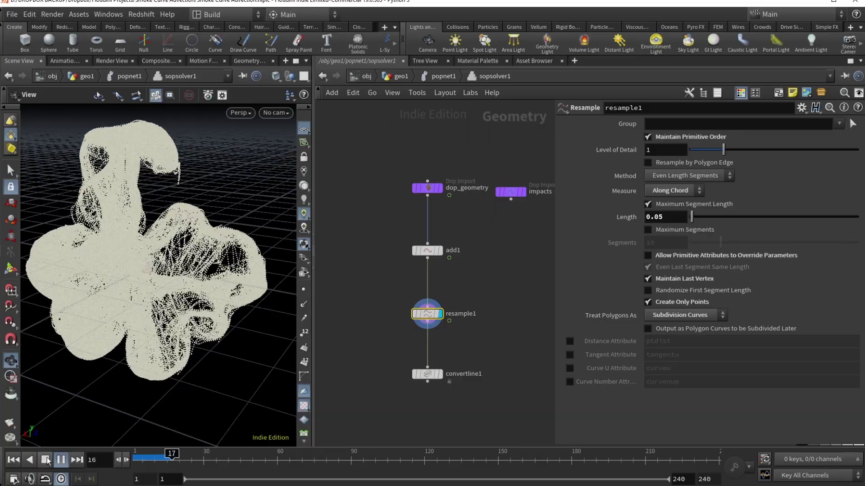
{"action": "left_click", "coordinate": [46, 460]}
- Examine the resampled points at frame 19 up close and from several angles
{"action": "scroll", "coordinate": [193, 254], "scroll_direction": "up", "scroll_amount": 10}
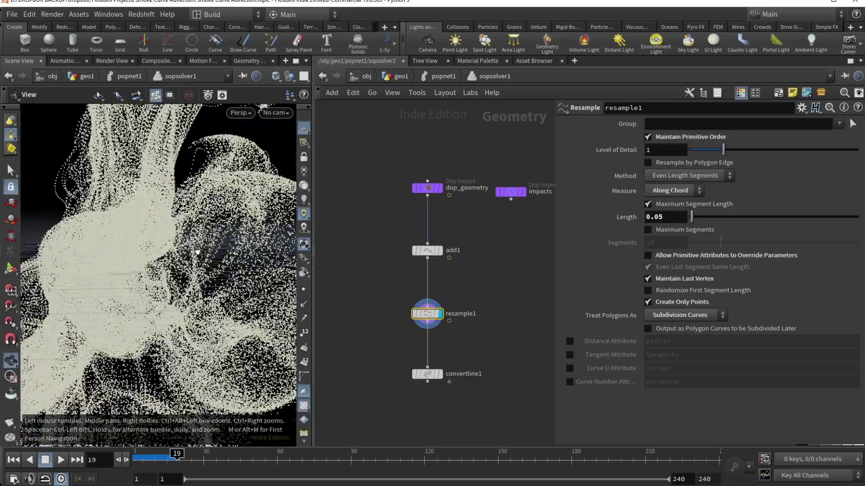
{"action": "left_click_drag", "start_coordinate": [194, 253], "coordinate": [230, 232]}
{"action": "right_click_drag", "start_coordinate": [230, 232], "coordinate": [185, 294]}
{"action": "left_click_drag", "start_coordinate": [185, 294], "coordinate": [202, 256]}
{"action": "scroll", "coordinate": [179, 316], "scroll_direction": "up", "scroll_amount": 8}
{"action": "scroll", "coordinate": [202, 256], "scroll_direction": "down", "scroll_amount": 8}
{"action": "scroll", "coordinate": [199, 252], "scroll_direction": "up", "scroll_amount": 8}
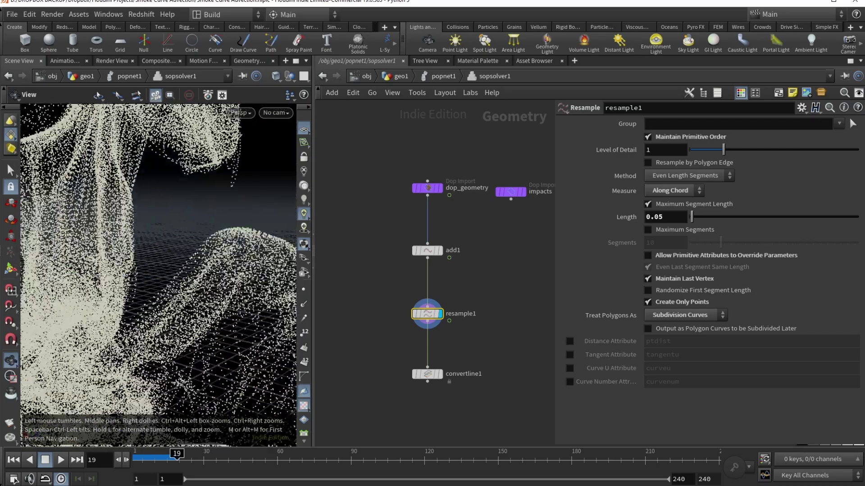
{"action": "scroll", "coordinate": [199, 252], "scroll_direction": "down", "scroll_amount": 8}
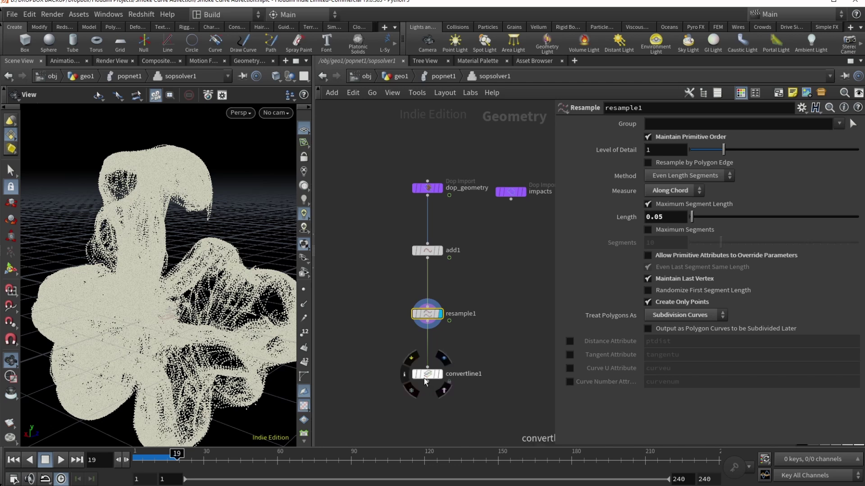
- Inspect convertline1's Compute Length attribute, display the node and return to the first frame
{"action": "left_click", "coordinate": [425, 377]}
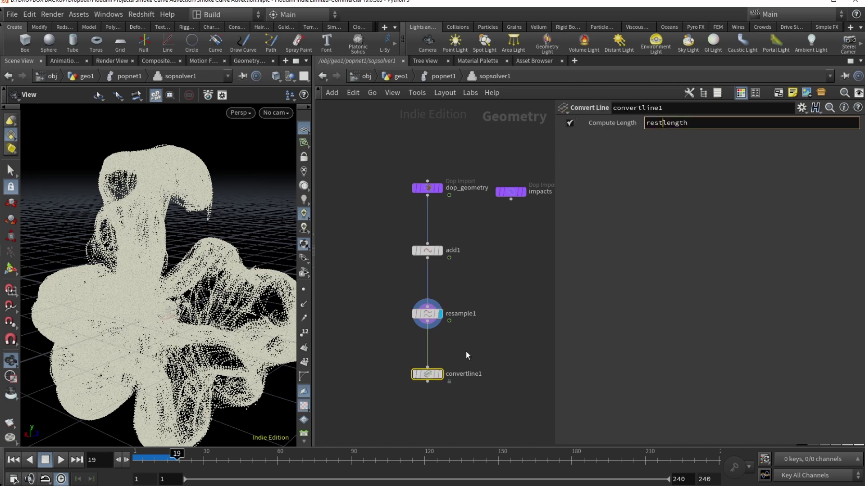
{"action": "left_click", "coordinate": [439, 374]}
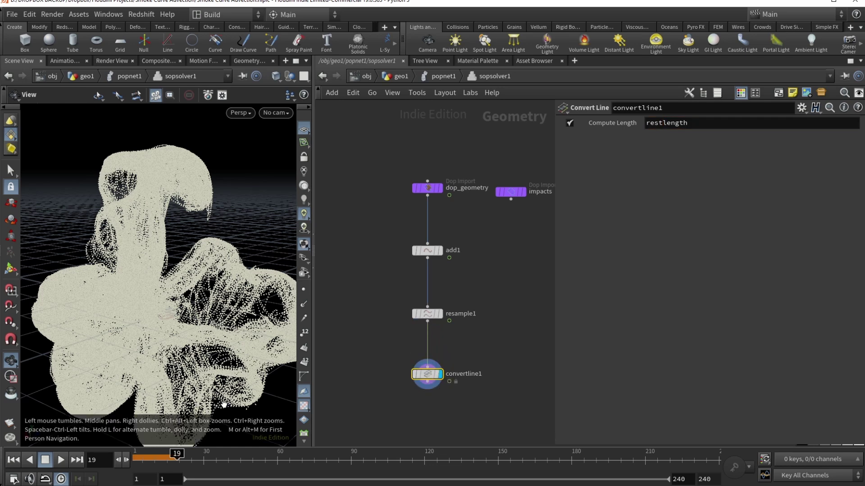
{"action": "left_click", "coordinate": [13, 460]}
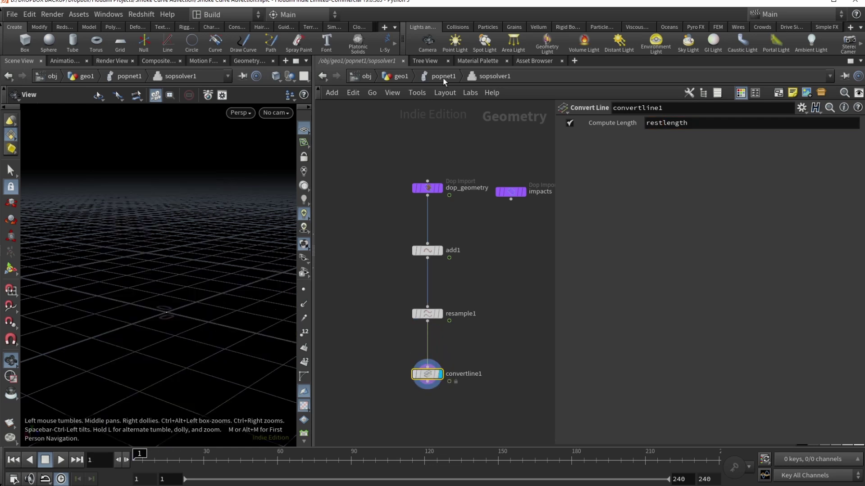
- Go up to the geo1 network and play the popnet1 simulation to frame 36
{"action": "left_click", "coordinate": [444, 77]}
{"action": "key", "text": "u"}
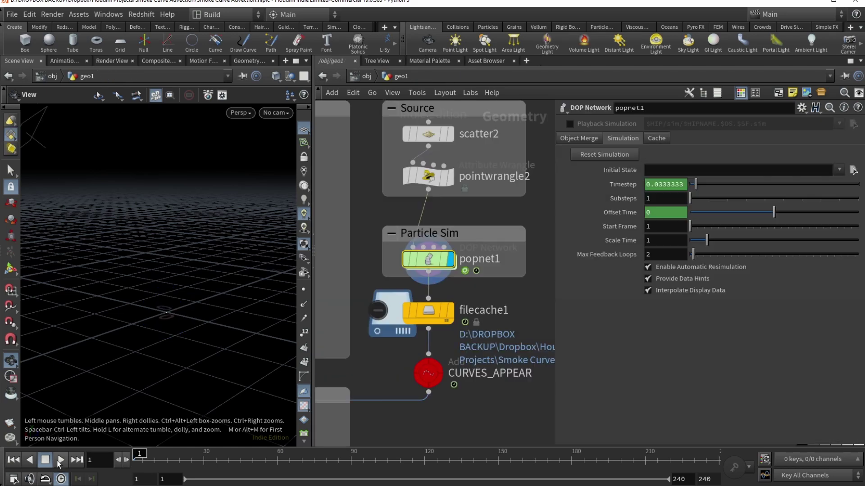
{"action": "left_click", "coordinate": [61, 461]}
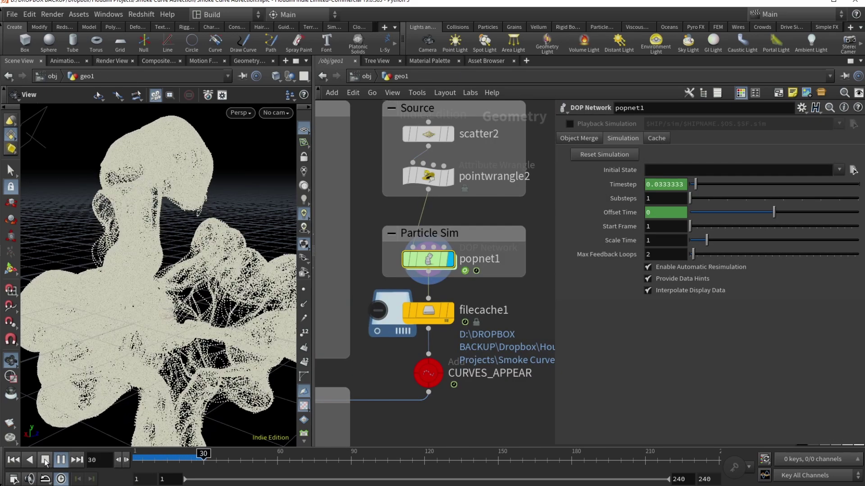
{"action": "left_click", "coordinate": [45, 460]}
{"action": "left_click_drag", "start_coordinate": [138, 251], "coordinate": [155, 268]}
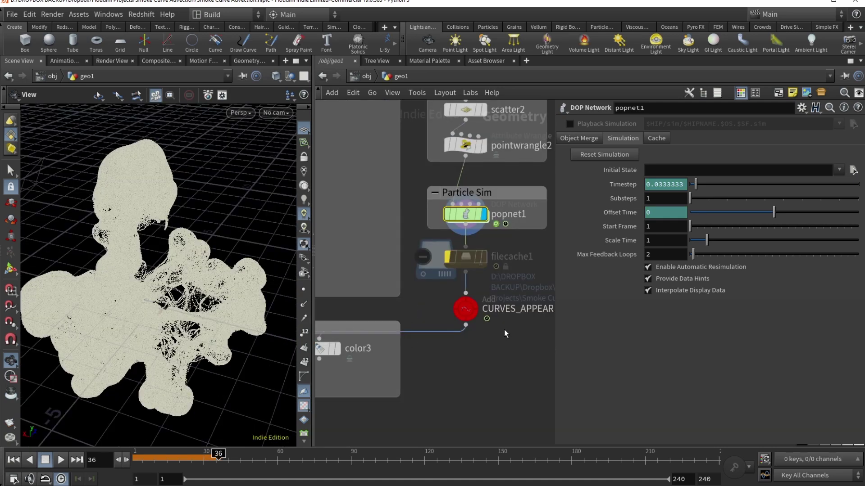
- Inspect the CURVES_APPEAR node's By Attribute polygon settings and examine the particle points up close
{"action": "middle_click_drag", "start_coordinate": [504, 329], "coordinate": [419, 317]}
{"action": "scroll", "coordinate": [444, 315], "scroll_direction": "up", "scroll_amount": 4}
{"action": "scroll", "coordinate": [442, 313], "scroll_direction": "up", "scroll_amount": 1}
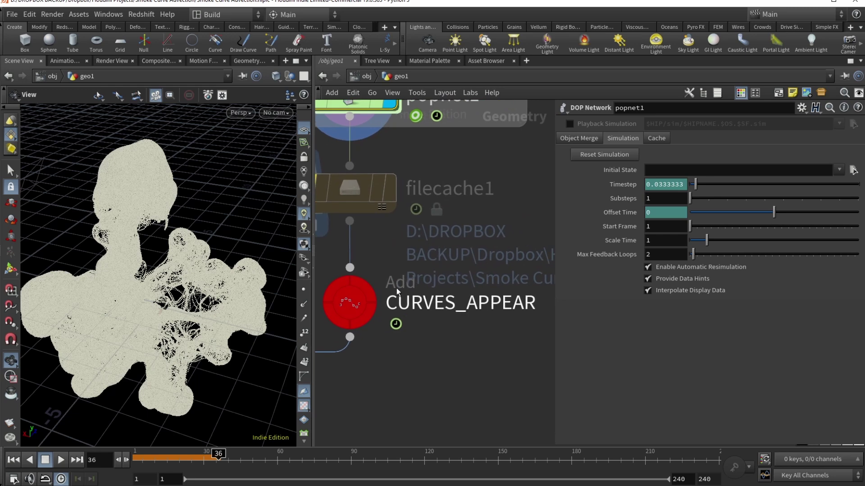
{"action": "middle_click_drag", "start_coordinate": [418, 264], "coordinate": [472, 327]}
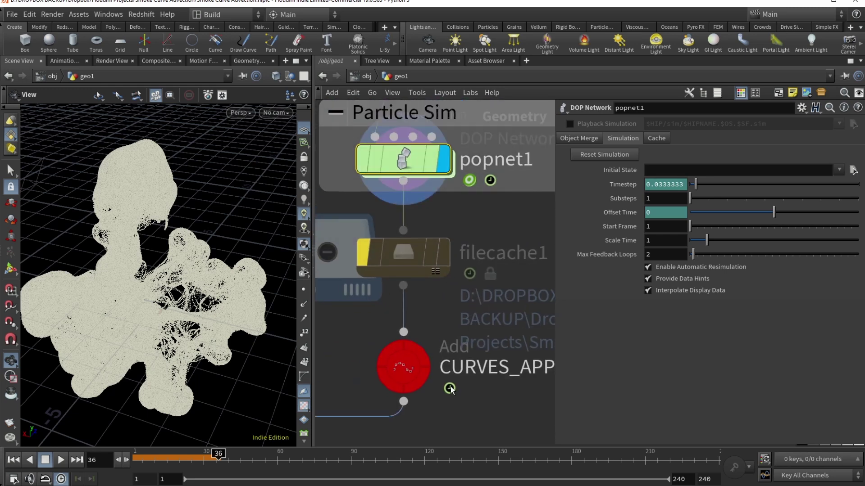
{"action": "middle_click_drag", "start_coordinate": [457, 419], "coordinate": [443, 332]}
{"action": "scroll", "coordinate": [501, 339], "scroll_direction": "down", "scroll_amount": 2}
{"action": "left_click", "coordinate": [378, 310]}
{"action": "mouse_move", "coordinate": [374, 313]}
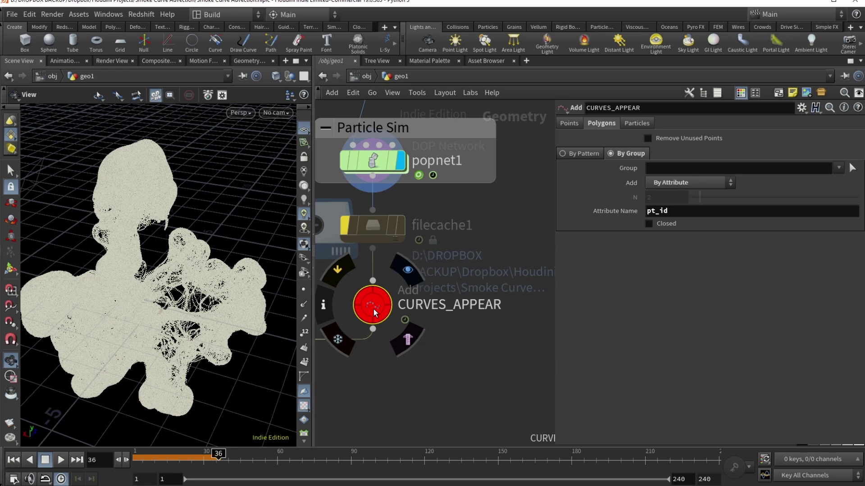
{"action": "scroll", "coordinate": [201, 304], "scroll_direction": "up", "scroll_amount": 3}
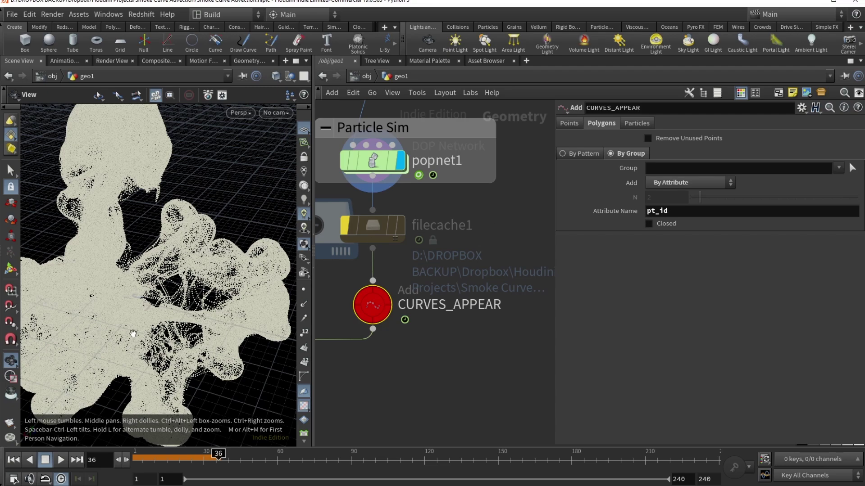
{"action": "scroll", "coordinate": [135, 332], "scroll_direction": "up", "scroll_amount": 3}
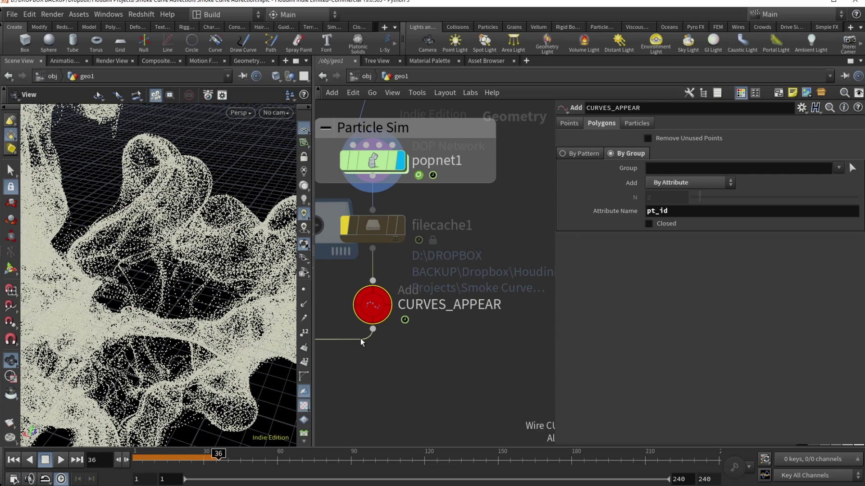
- Display CURVES_APPEAR and play the simulation from the first frame to frame 54
{"action": "scroll", "coordinate": [342, 316], "scroll_direction": "down", "scroll_amount": 3}
{"action": "scroll", "coordinate": [169, 292], "scroll_direction": "down", "scroll_amount": 3}
{"action": "left_click", "coordinate": [403, 300]}
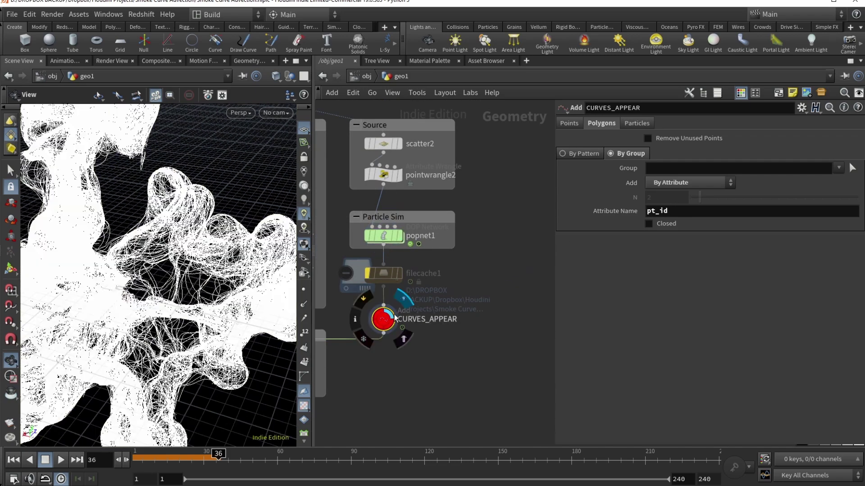
{"action": "scroll", "coordinate": [158, 271], "scroll_direction": "down", "scroll_amount": 4}
{"action": "mouse_move", "coordinate": [198, 309]}
{"action": "left_mouse_down"}
{"action": "mouse_move", "coordinate": [189, 328]}
{"action": "mouse_move", "coordinate": [212, 311]}
{"action": "left_mouse_up"}
{"action": "scroll", "coordinate": [222, 307], "scroll_direction": "up", "scroll_amount": 5}
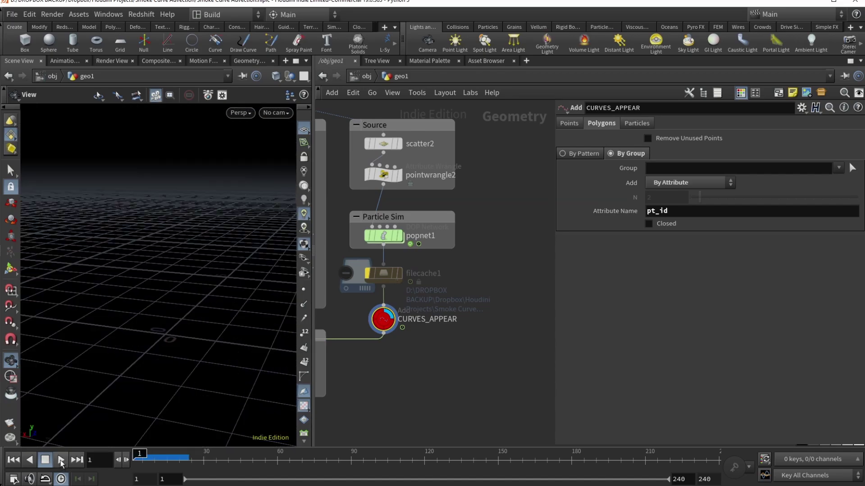
{"action": "left_click", "coordinate": [61, 460]}
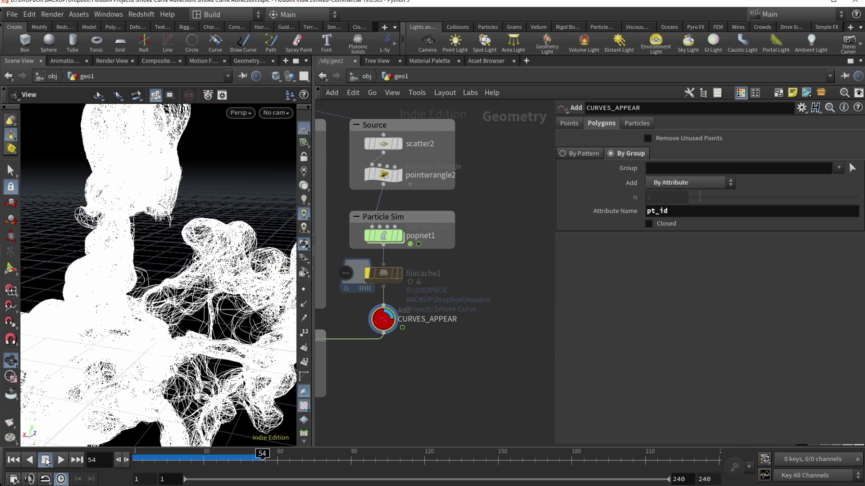
{"action": "left_click", "coordinate": [45, 460]}
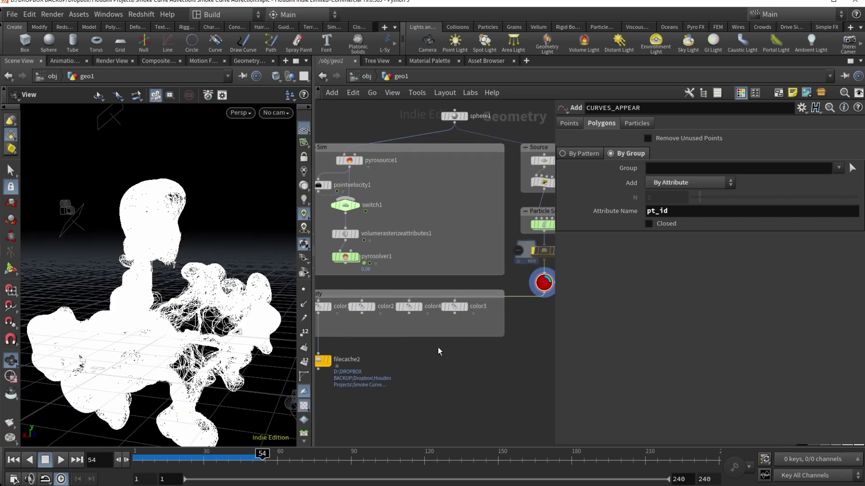
- Inspect color1's Ramp from Attribute settings and its upper Range value in the Beauty group
{"action": "mouse_move", "coordinate": [414, 360]}
{"action": "middle_mouse_down"}
{"action": "mouse_move", "coordinate": [455, 360]}
{"action": "mouse_move", "coordinate": [431, 360]}
{"action": "middle_mouse_up"}
{"action": "left_click", "coordinate": [337, 309]}
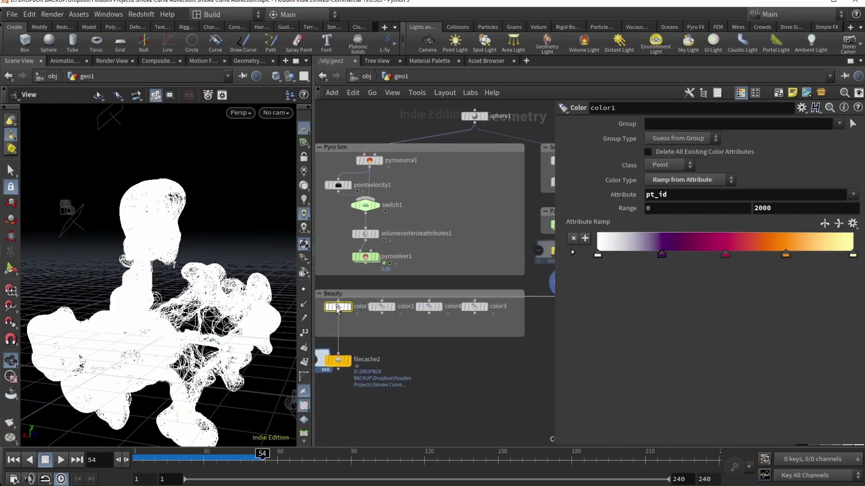
{"action": "middle_click_drag", "start_coordinate": [523, 332], "coordinate": [428, 360]}
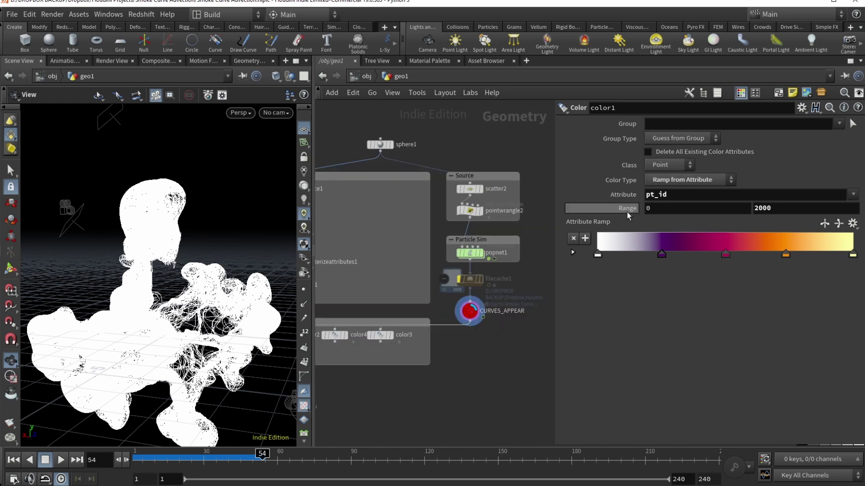
{"action": "left_click", "coordinate": [761, 208]}
- Copy the Force Total Count parameter of scatter2
{"action": "left_click", "coordinate": [470, 189]}
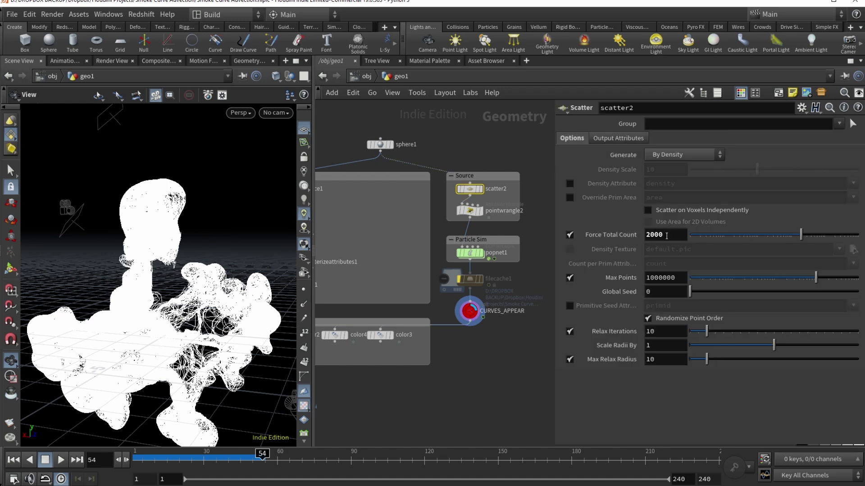
{"action": "right_click", "coordinate": [620, 233]}
{"action": "left_click", "coordinate": [598, 228]}
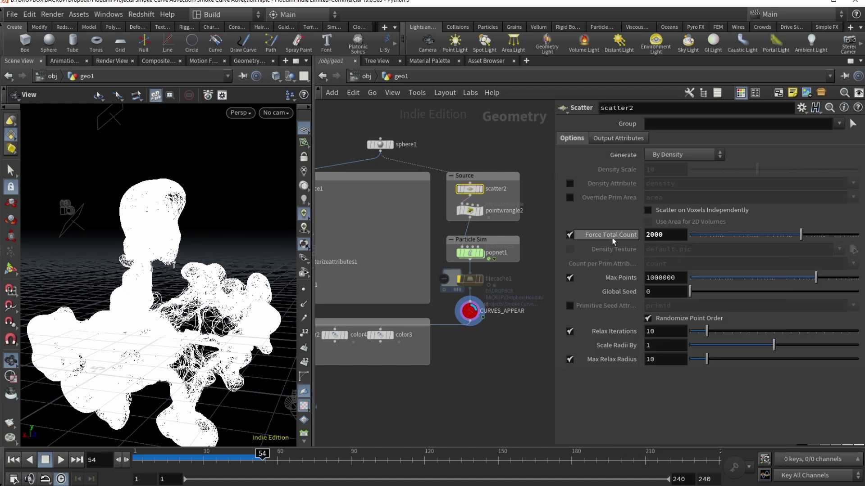
{"action": "right_click", "coordinate": [620, 234]}
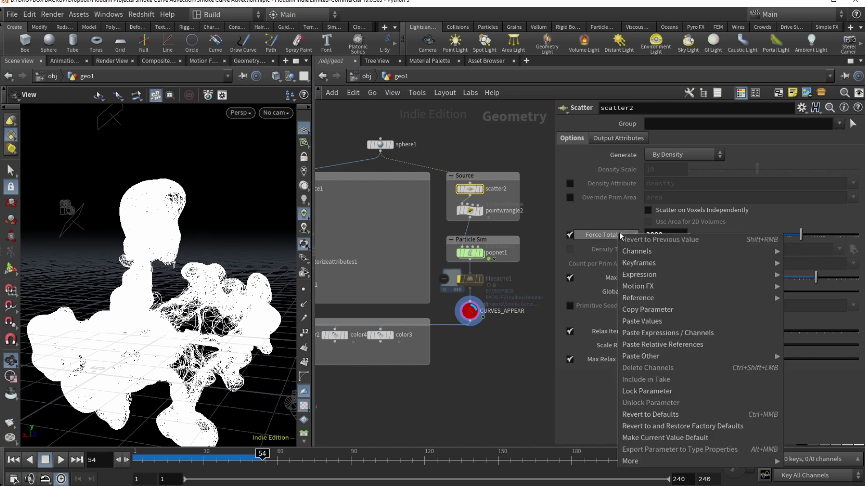
{"action": "left_click", "coordinate": [668, 311]}
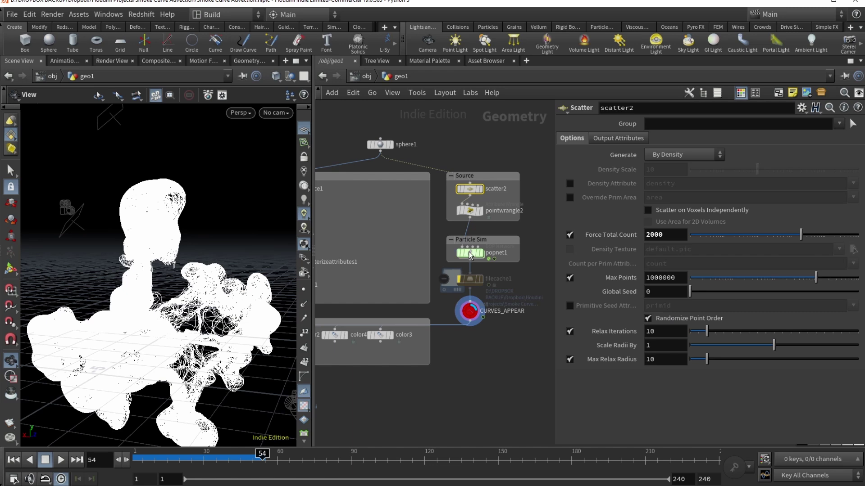
- Paste the copied point count into color1's upper Range as a relative reference, ch("../scatter2/npts")
{"action": "left_click", "coordinate": [463, 304]}
{"action": "middle_click_drag", "start_coordinate": [465, 353], "coordinate": [542, 303]}
{"action": "middle_click_drag", "start_coordinate": [383, 330], "coordinate": [393, 361]}
{"action": "left_click", "coordinate": [410, 290]}
{"action": "double_click", "coordinate": [768, 209]}
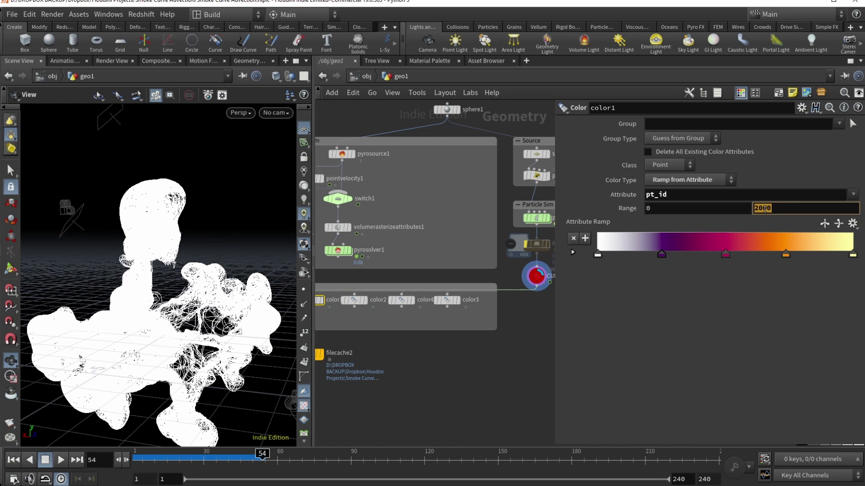
{"action": "right_click", "coordinate": [788, 209]}
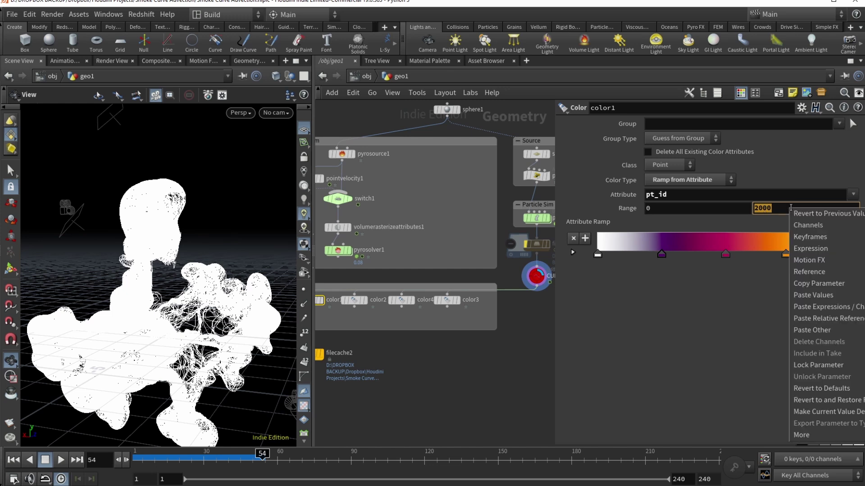
{"action": "left_click", "coordinate": [842, 319]}
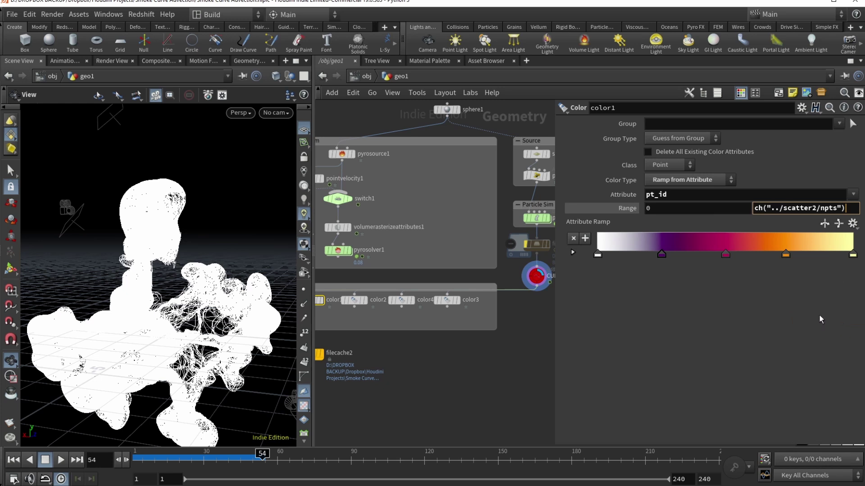
- Check the Force Total Count on scatter2 and return to color1's parameters
{"action": "left_click", "coordinate": [541, 156]}
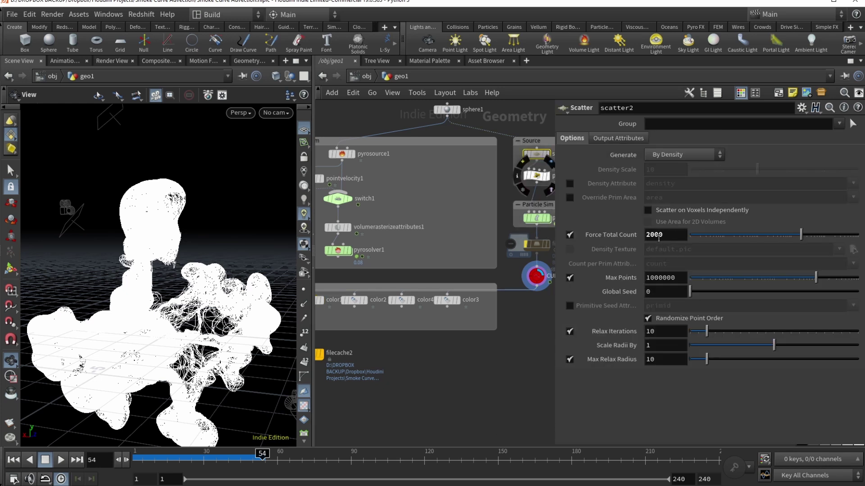
{"action": "middle_click_drag", "start_coordinate": [477, 351], "coordinate": [534, 344]}
{"action": "left_click", "coordinate": [368, 293]}
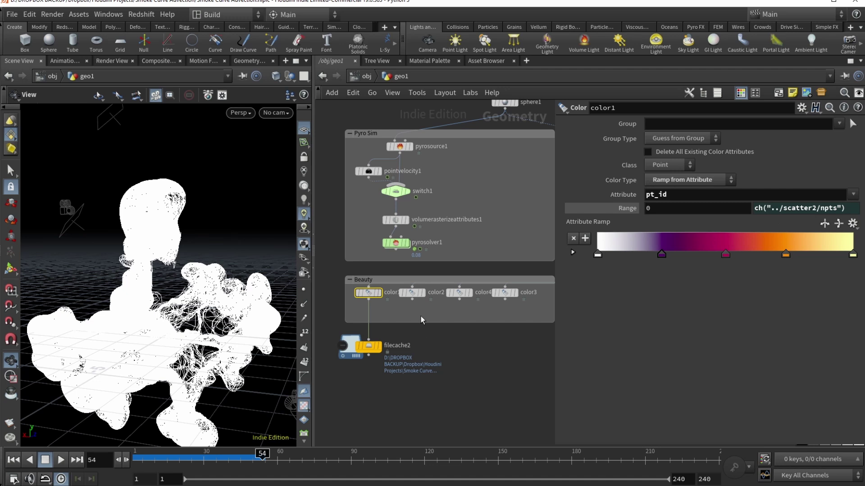
- Select color2, color4 and color3 together and paste the scatter2 point count into their upper Range as a relative reference
{"action": "left_click_drag", "start_coordinate": [424, 313], "coordinate": [516, 291]}
{"action": "right_click", "coordinate": [789, 208]}
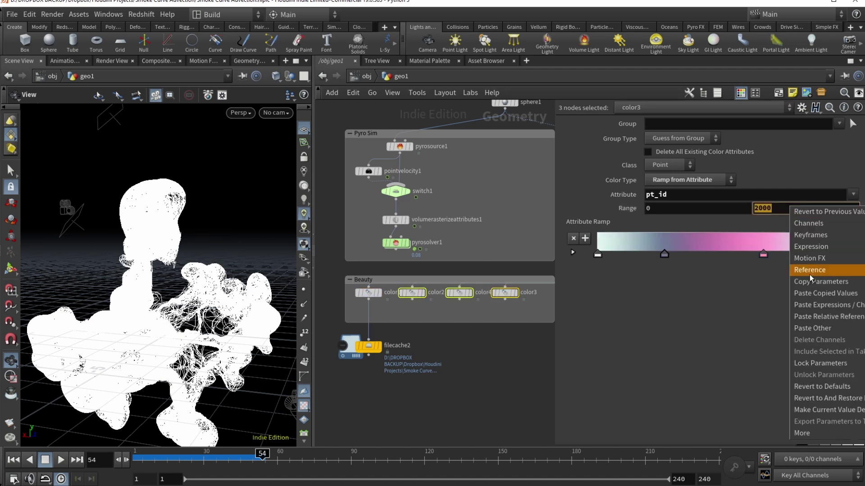
{"action": "left_click", "coordinate": [835, 317]}
{"action": "left_click", "coordinate": [736, 223]}
- Browse color1's ramp presets without applying one and display color1 to colour the curves by pt_id
{"action": "left_click", "coordinate": [368, 293]}
{"action": "middle_click_drag", "start_coordinate": [475, 345], "coordinate": [455, 340]}
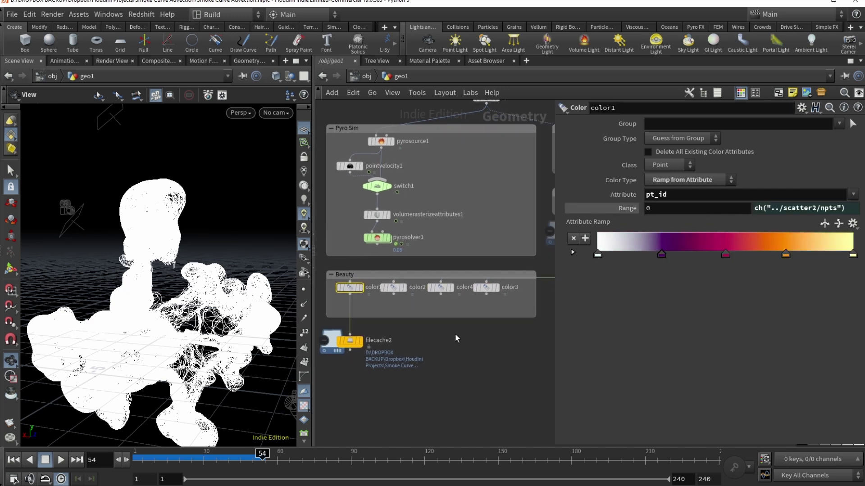
{"action": "left_click", "coordinate": [854, 225]}
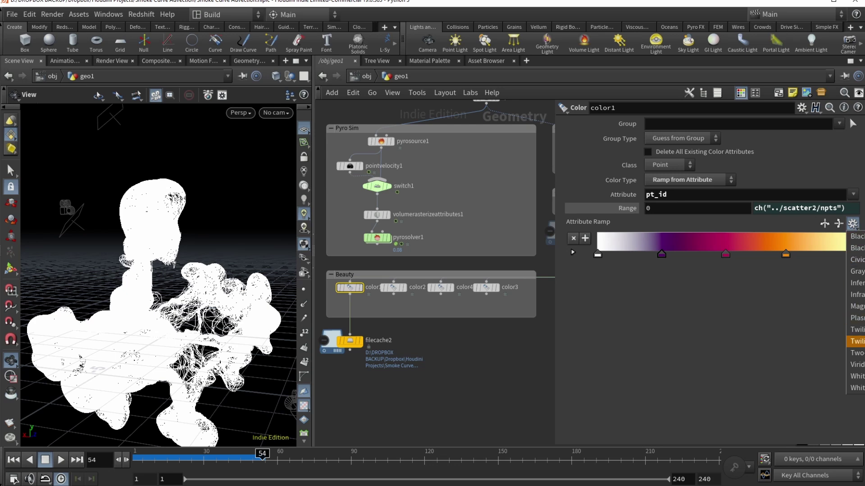
{"action": "left_click", "coordinate": [705, 400]}
{"action": "left_click", "coordinate": [363, 291]}
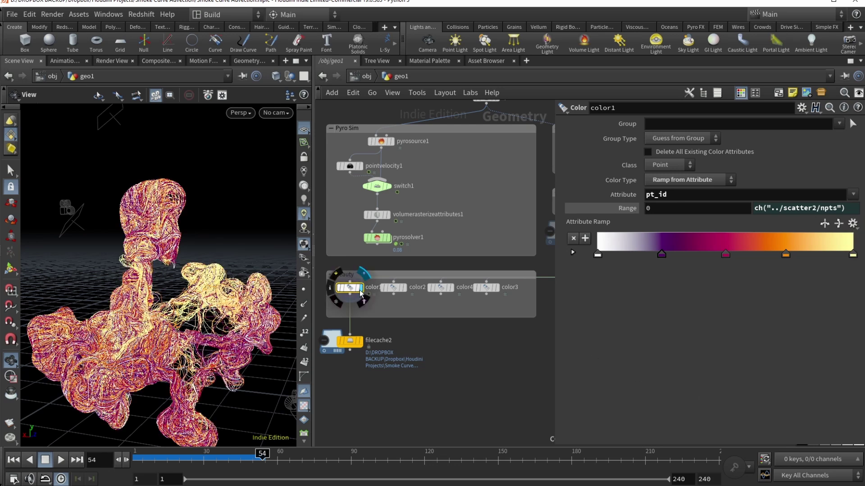
- Try a Twilight preset and the purple-to-yellow Viridis preset on color1's attribute ramp, undoing each one
{"action": "left_click", "coordinate": [853, 223]}
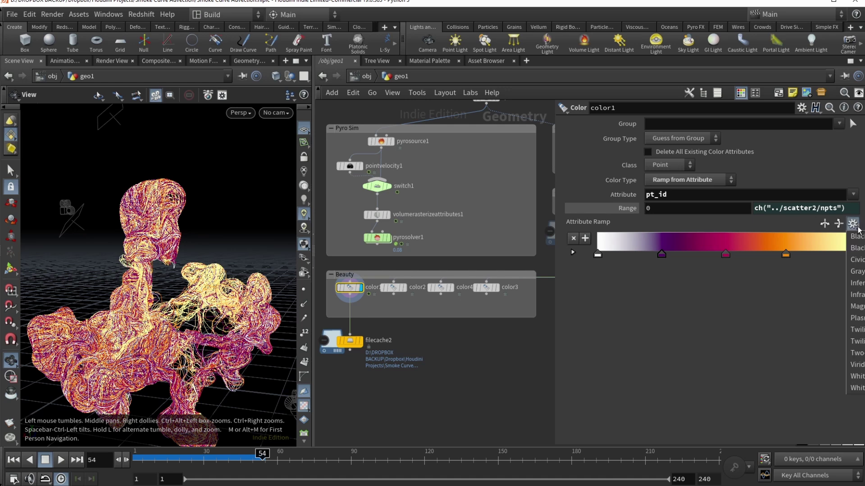
{"action": "left_click", "coordinate": [855, 342]}
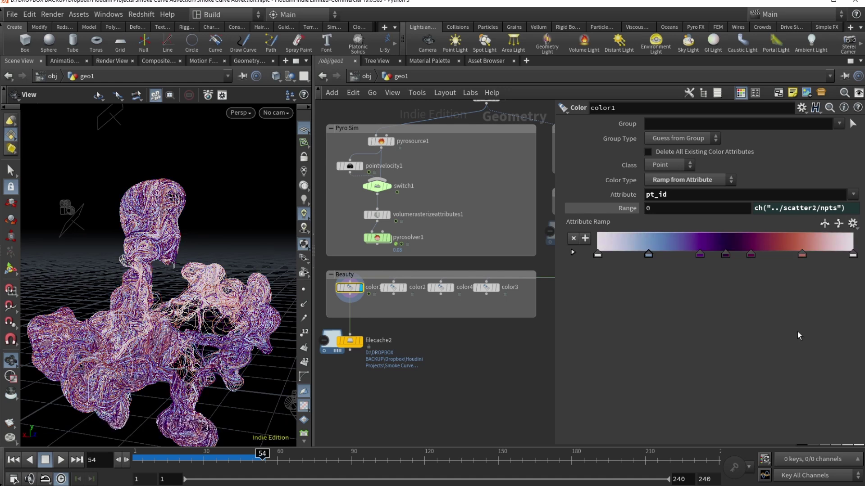
{"action": "left_click", "coordinate": [853, 223]}
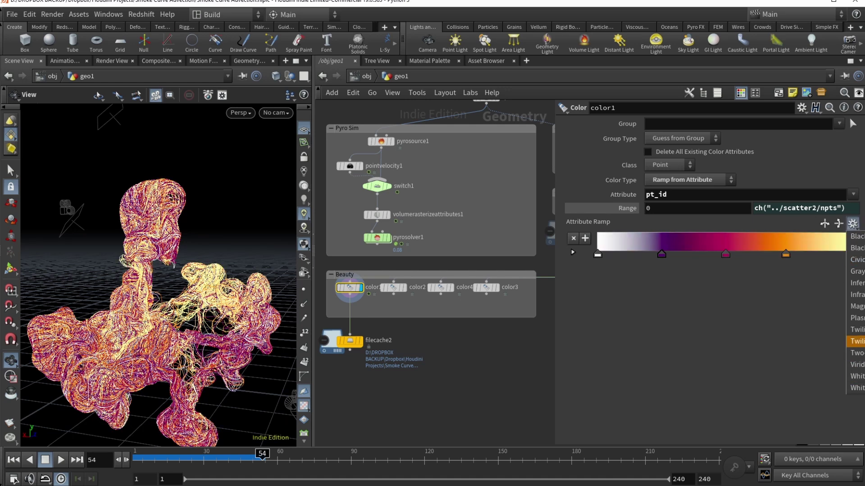
{"action": "left_click", "coordinate": [855, 354]}
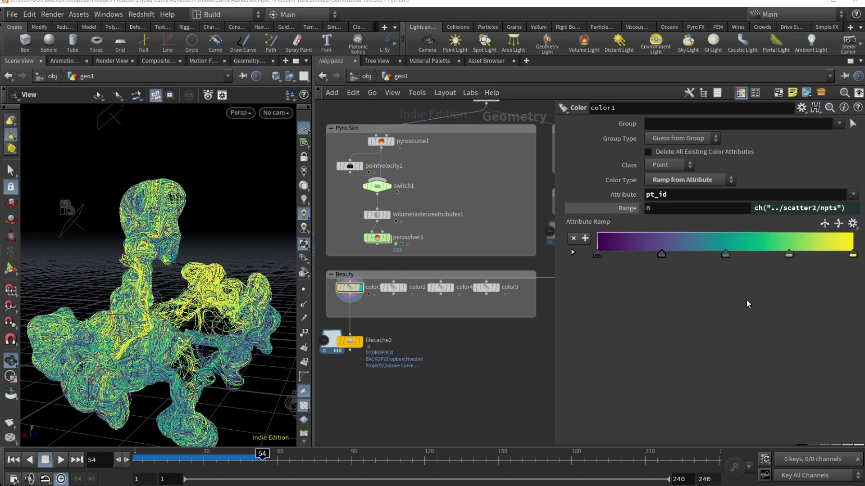
{"action": "key", "text": "ctrl+z"}
- Try a gray preset, the black-red-yellow-white preset and the Inferno preset on color1's attribute ramp, undoing each one
{"action": "left_click", "coordinate": [853, 223]}
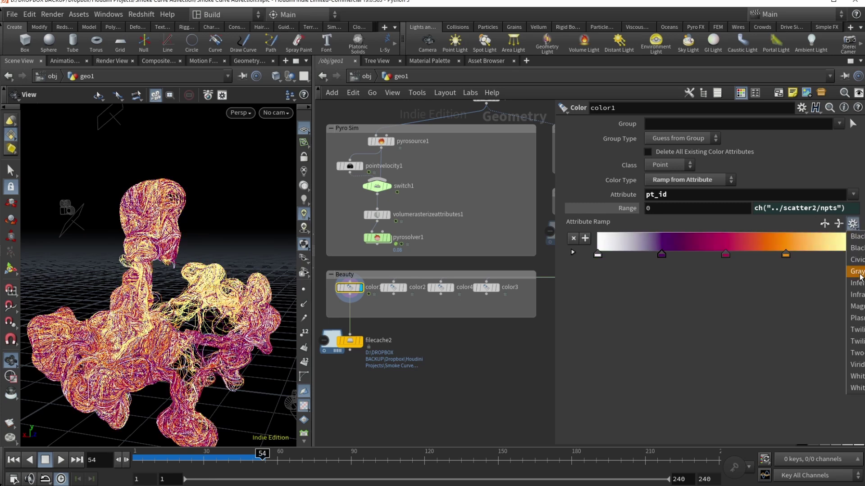
{"action": "left_click", "coordinate": [860, 275]}
{"action": "key", "text": "ctrl+z"}
{"action": "left_click", "coordinate": [853, 223]}
{"action": "left_click", "coordinate": [854, 251]}
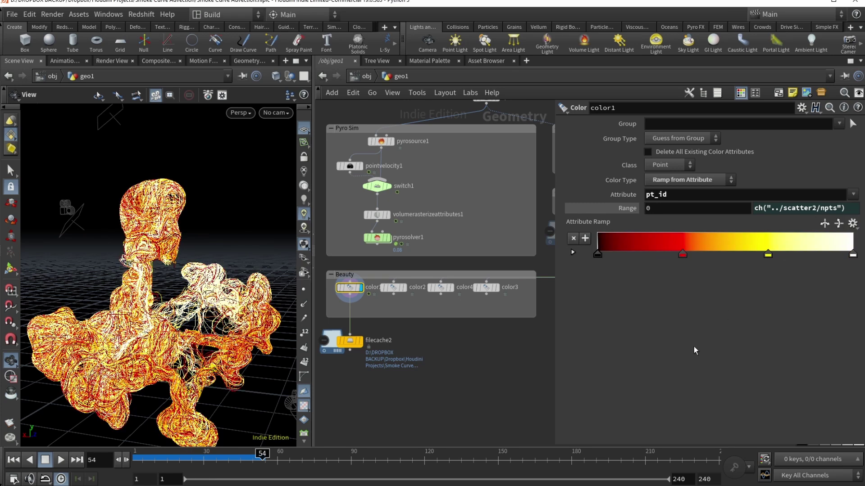
{"action": "key", "text": "ctrl+z"}
{"action": "left_click", "coordinate": [852, 223]}
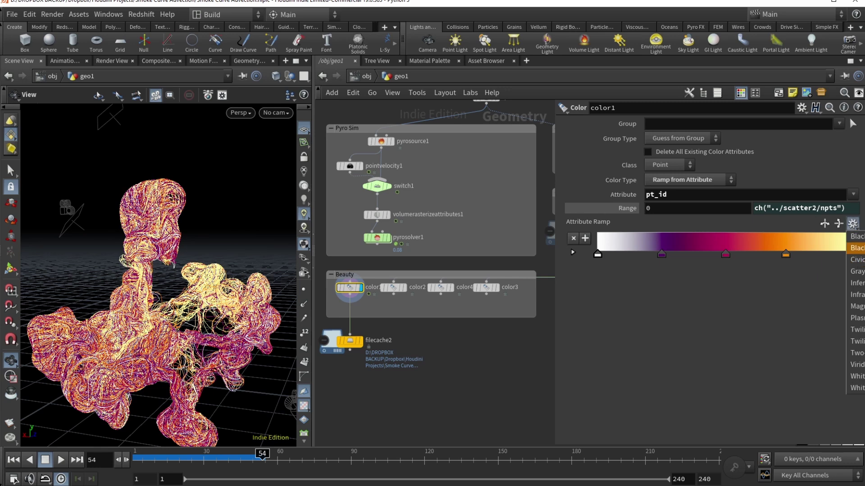
{"action": "left_click", "coordinate": [855, 283]}
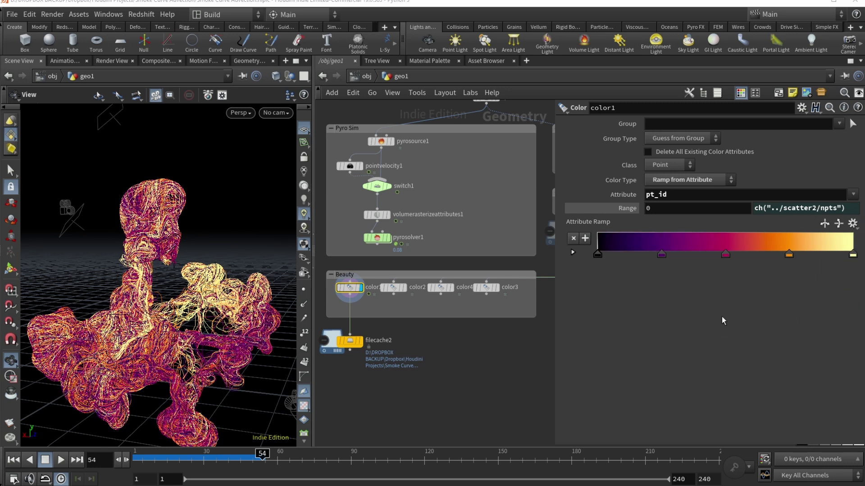
{"action": "key", "text": "ctrl+z"}
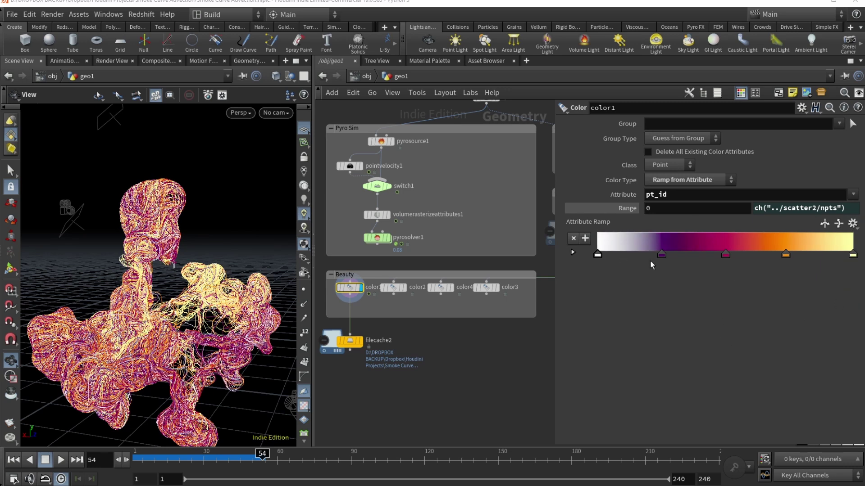
- Display color2, color4 and color3 in turn to compare their colouring of the curves
{"action": "left_click", "coordinate": [405, 287]}
{"action": "left_click", "coordinate": [451, 287]}
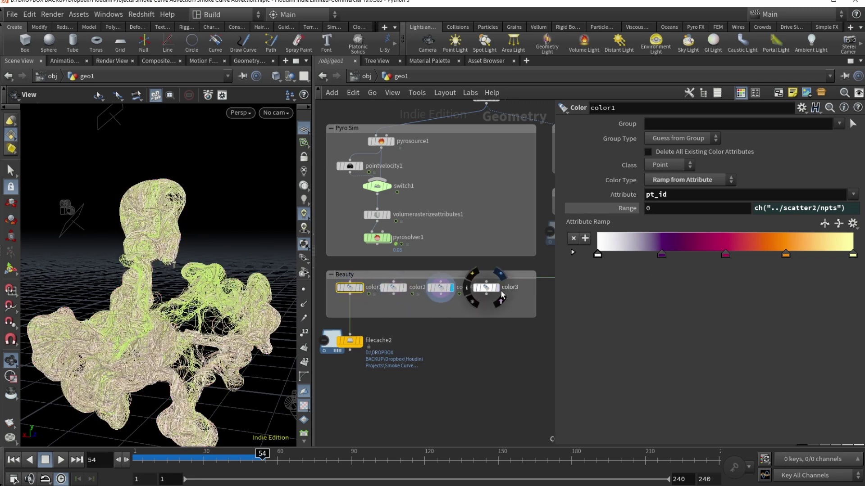
{"action": "left_click", "coordinate": [497, 288]}
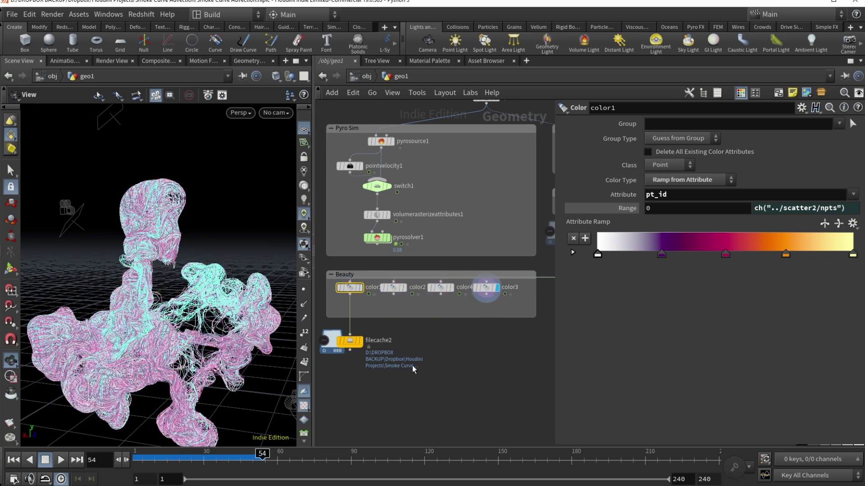
- Select filecache2 to view its caching settings and scrub the timeline to frame 49
{"action": "scroll", "coordinate": [415, 369], "scroll_direction": "up", "scroll_amount": 3}
{"action": "left_click", "coordinate": [419, 336]}
{"action": "scroll", "coordinate": [422, 339], "scroll_direction": "down", "scroll_amount": 1}
{"action": "middle_click_drag", "start_coordinate": [432, 351], "coordinate": [393, 330]}
{"action": "scroll", "coordinate": [435, 399], "scroll_direction": "down", "scroll_amount": 5}
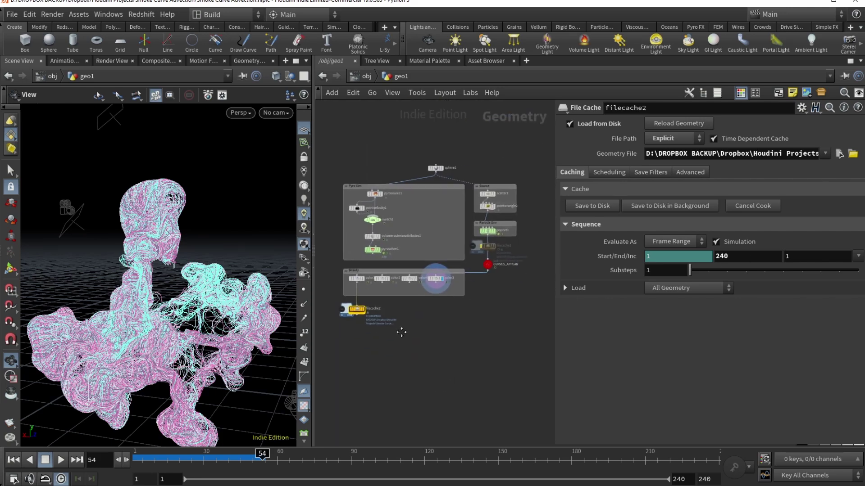
{"action": "mouse_move", "coordinate": [235, 458]}
{"action": "left_mouse_down"}
{"action": "mouse_move", "coordinate": [178, 459]}
{"action": "mouse_move", "coordinate": [252, 459]}
{"action": "left_mouse_up"}
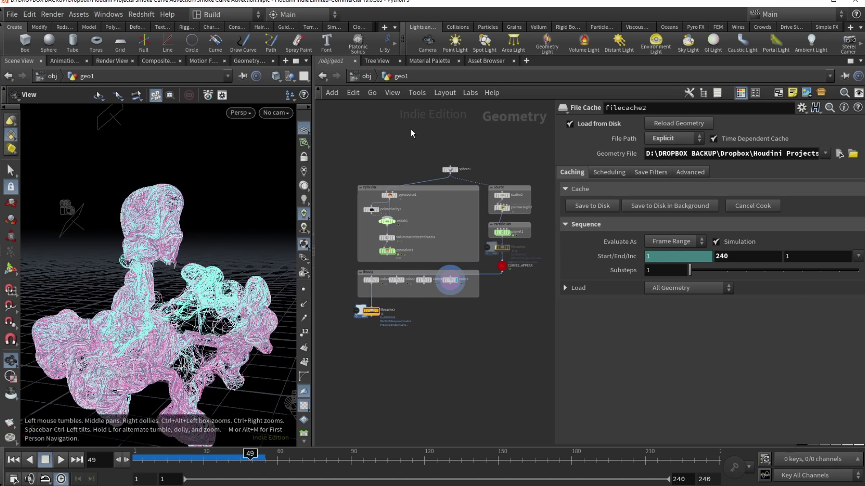
- Switch to Fox Renderfarm and examine the cost and frame-time overviews of both smoke curve advection render jobs
{"action": "key", "text": "alt+Tab"}
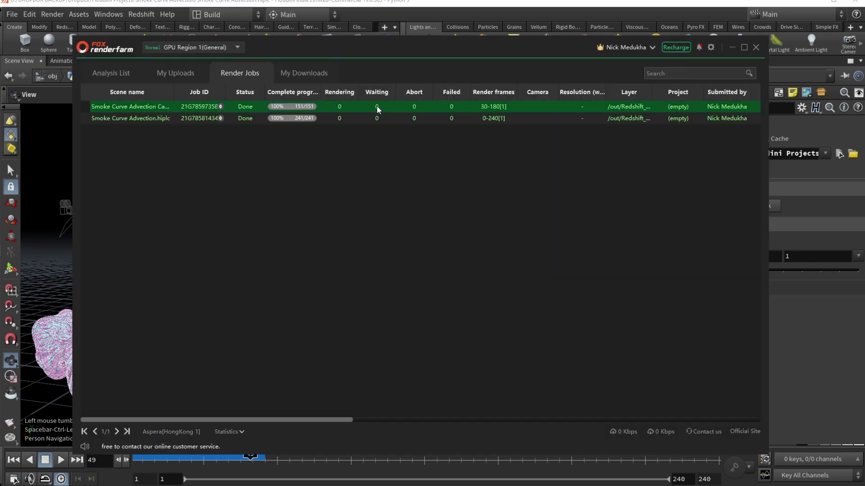
{"action": "left_click", "coordinate": [379, 109]}
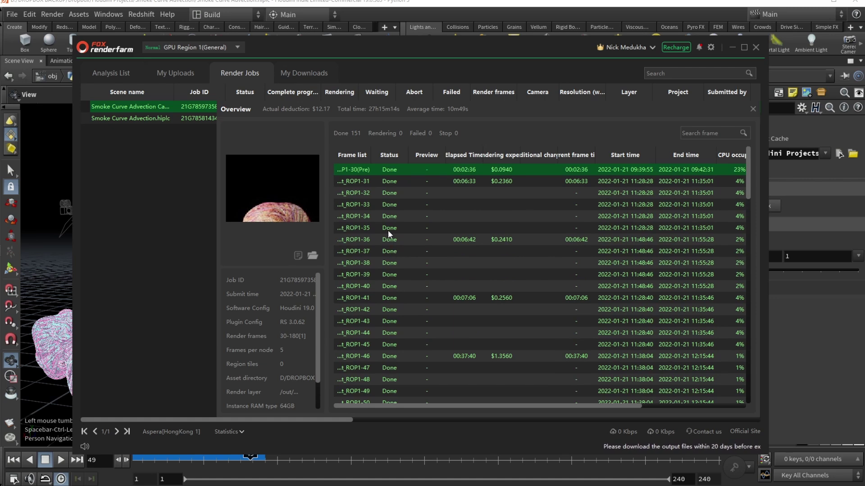
{"action": "left_click", "coordinate": [752, 109]}
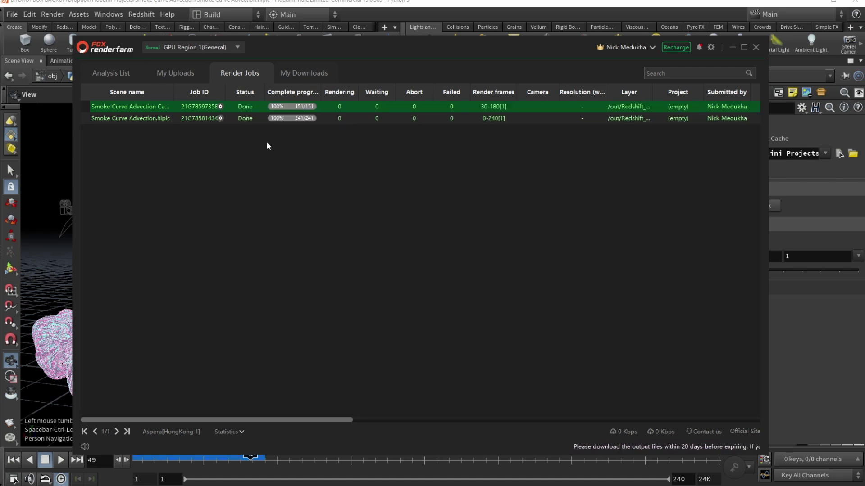
{"action": "left_click", "coordinate": [248, 119]}
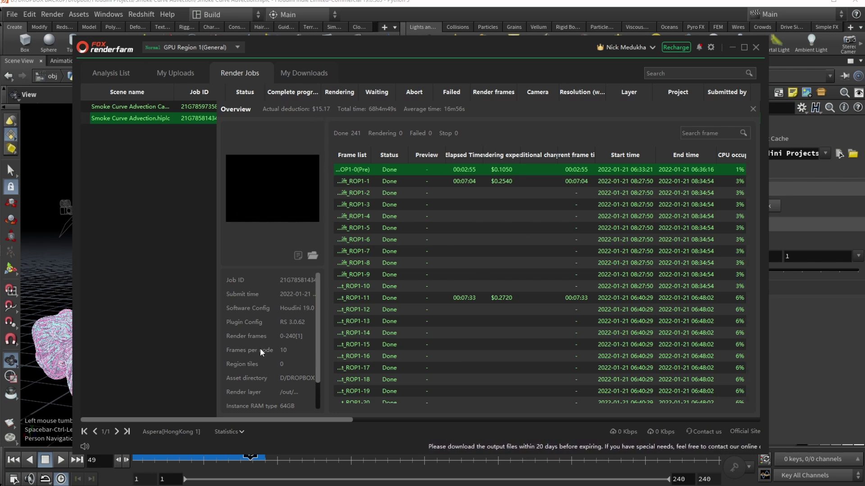
{"action": "left_click", "coordinate": [199, 107]}
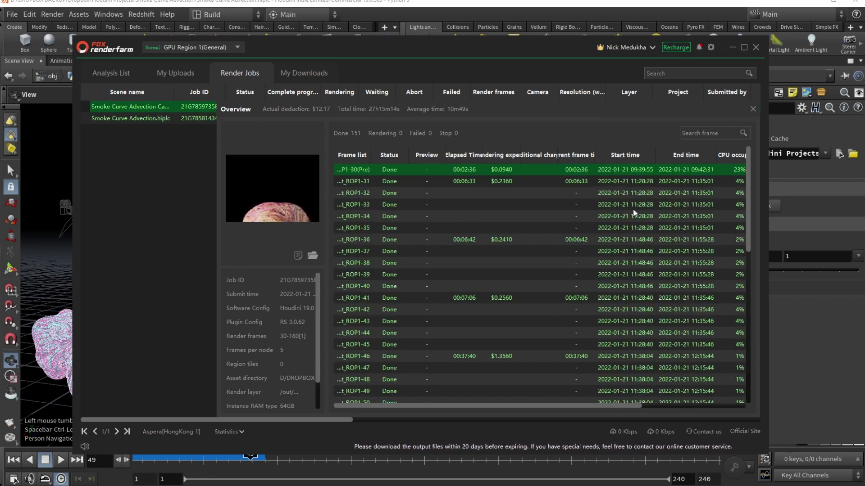
{"action": "left_click", "coordinate": [752, 109]}
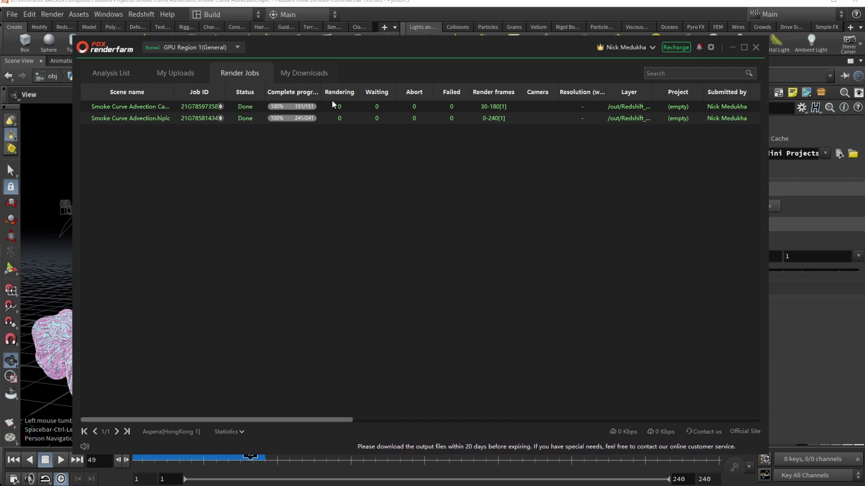
- Return to Houdini's object level and line up the three Redshift light nodes in one row below the cameras
{"action": "key", "text": "alt+Tab"}
{"action": "left_click", "coordinate": [365, 78]}
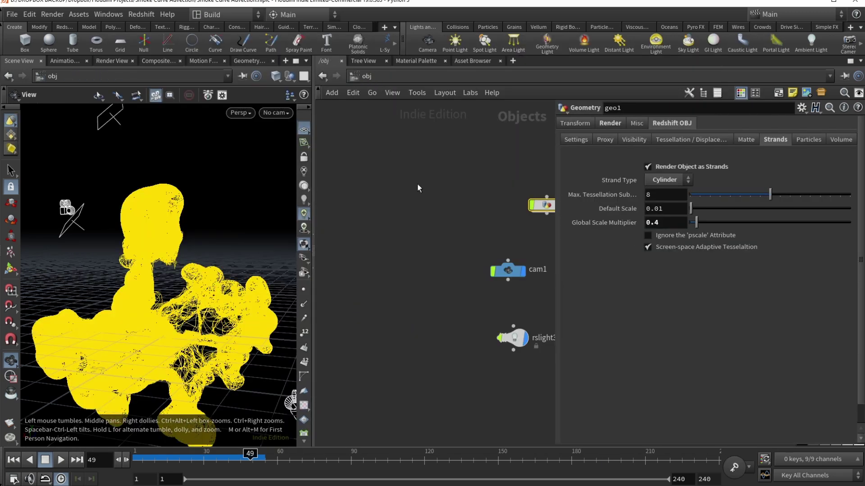
{"action": "left_click_drag", "start_coordinate": [399, 311], "coordinate": [395, 306]}
{"action": "left_click_drag", "start_coordinate": [479, 312], "coordinate": [464, 308]}
{"action": "middle_click_drag", "start_coordinate": [500, 319], "coordinate": [463, 318]}
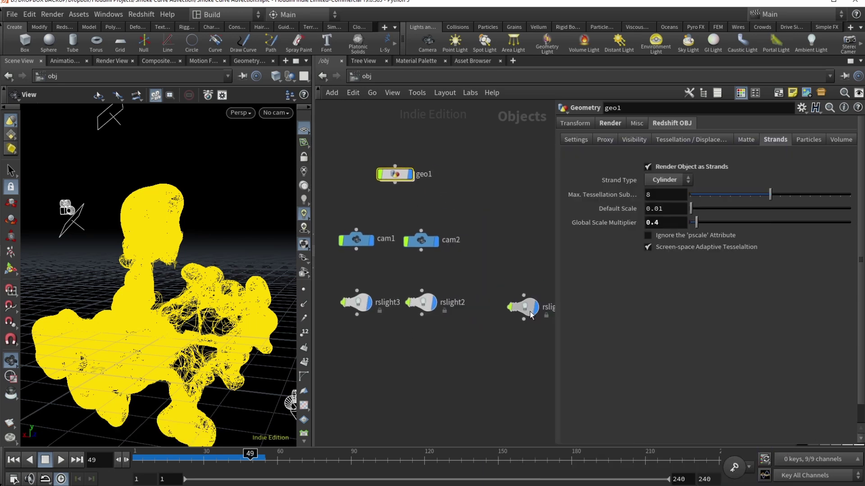
{"action": "left_click_drag", "start_coordinate": [529, 316], "coordinate": [497, 311]}
- Examine the light settings of rslight1, rslight2 and rslight3 and their placement around the smoke curves
{"action": "scroll", "coordinate": [177, 228], "scroll_direction": "down", "scroll_amount": 3}
{"action": "left_click_drag", "start_coordinate": [199, 239], "coordinate": [268, 236]}
{"action": "middle_click_drag", "start_coordinate": [279, 238], "coordinate": [179, 245]}
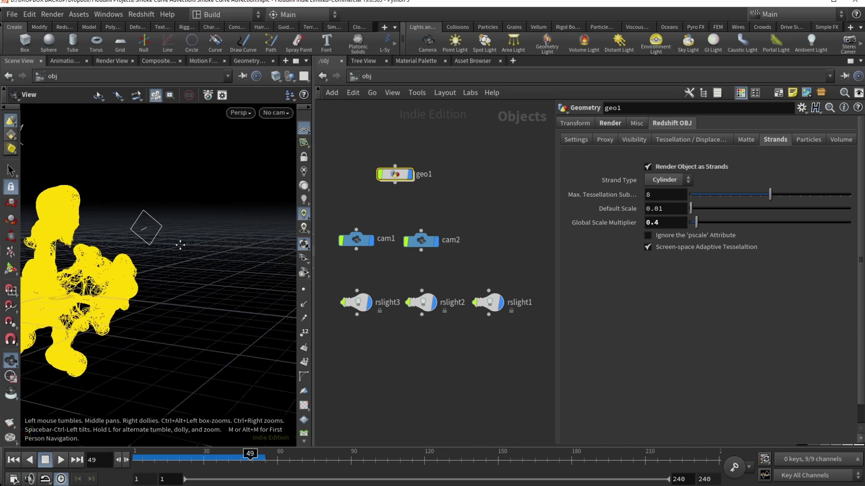
{"action": "left_click_drag", "start_coordinate": [334, 276], "coordinate": [514, 303]}
{"action": "left_click", "coordinate": [608, 123]}
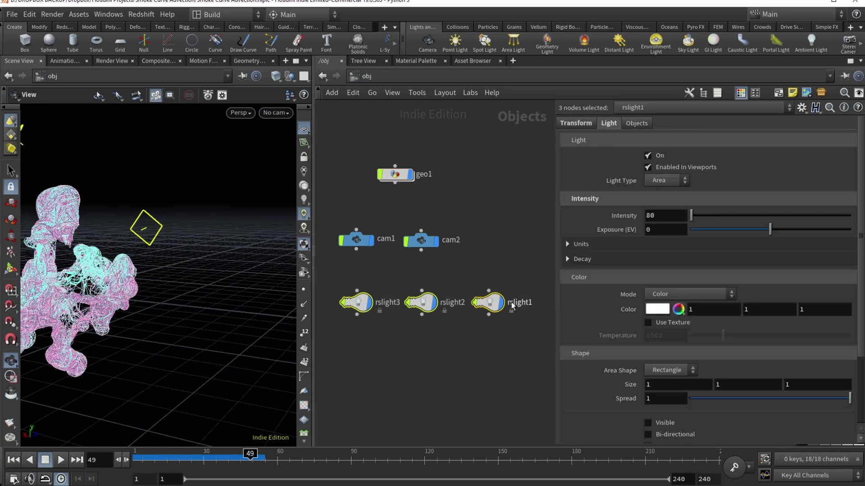
{"action": "left_click", "coordinate": [491, 303]}
{"action": "left_click_drag", "start_coordinate": [110, 236], "coordinate": [120, 245]}
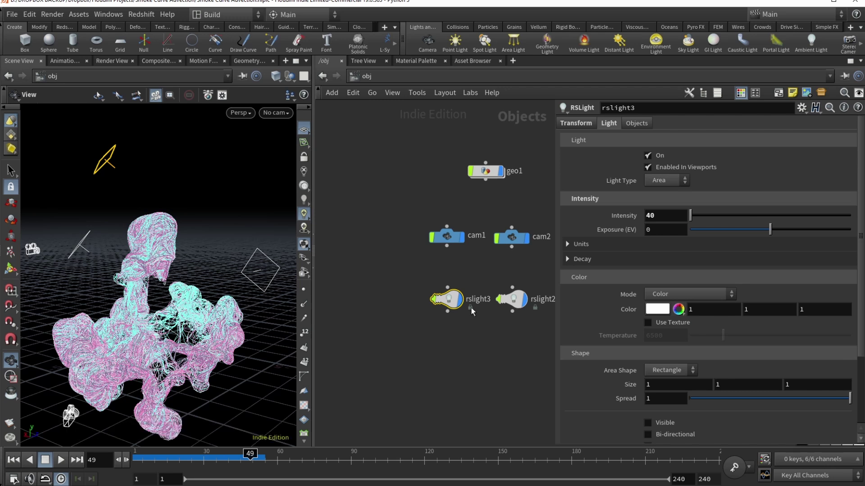
{"action": "middle_click_drag", "start_coordinate": [480, 271], "coordinate": [413, 267]}
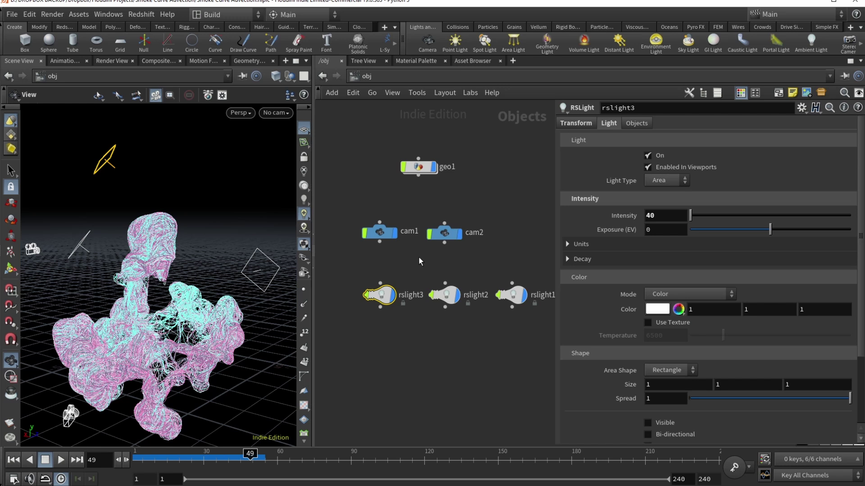
- Open cam1's view settings, look through cam1 in the viewport and scrub to frame 41
{"action": "left_click", "coordinate": [380, 232]}
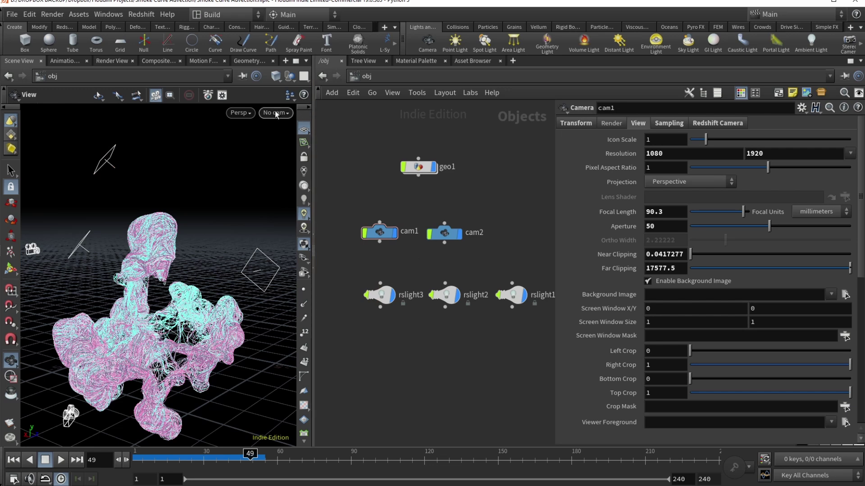
{"action": "left_click", "coordinate": [275, 113]}
{"action": "left_click", "coordinate": [290, 176]}
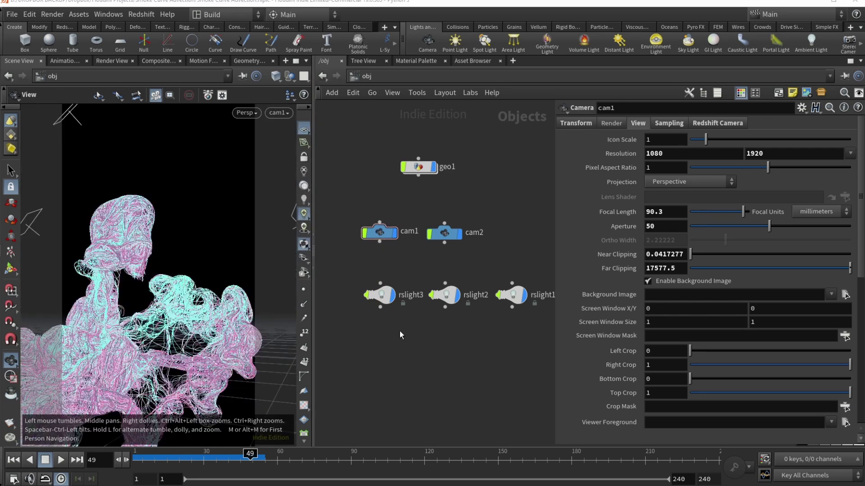
{"action": "left_click", "coordinate": [279, 113]}
{"action": "left_click", "coordinate": [288, 179]}
{"action": "mouse_move", "coordinate": [222, 456]}
{"action": "left_mouse_down"}
{"action": "mouse_move", "coordinate": [180, 454]}
{"action": "mouse_move", "coordinate": [229, 451]}
{"action": "left_mouse_up"}
- Open redshift_vopnet1 in the shop network and check the Attribute Name of ParticleAttributeLookup1
{"action": "left_click", "coordinate": [354, 77]}
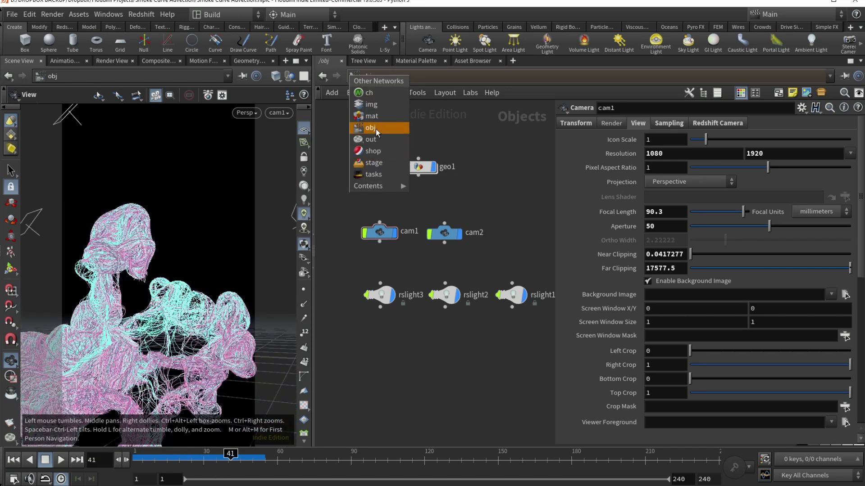
{"action": "left_click", "coordinate": [376, 146]}
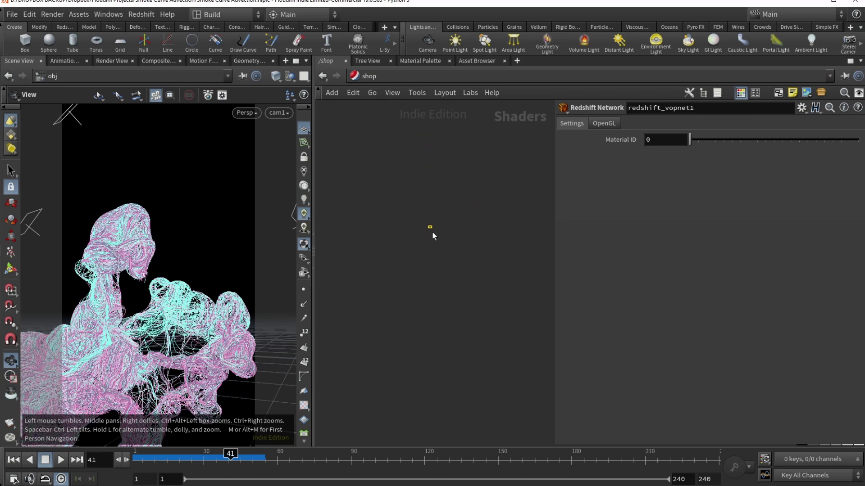
{"action": "scroll", "coordinate": [388, 257], "scroll_direction": "up", "scroll_amount": 2}
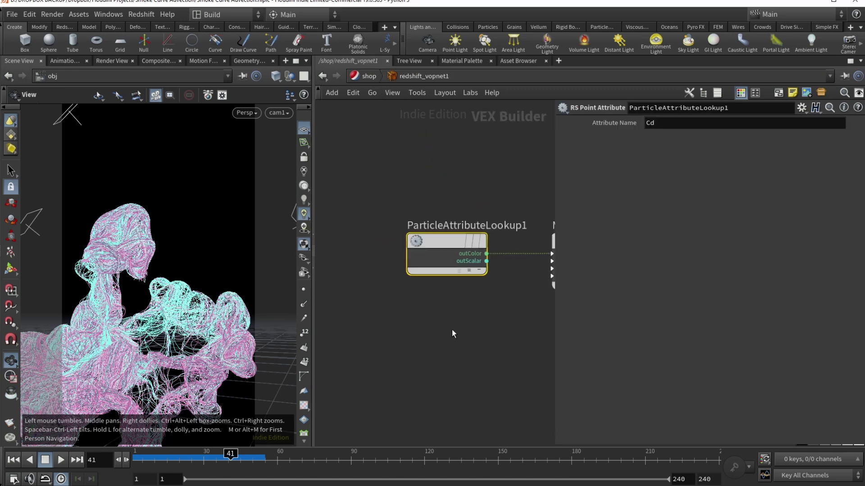
{"action": "middle_click_drag", "start_coordinate": [522, 308], "coordinate": [423, 303]}
{"action": "scroll", "coordinate": [423, 303], "scroll_direction": "down", "scroll_amount": 3}
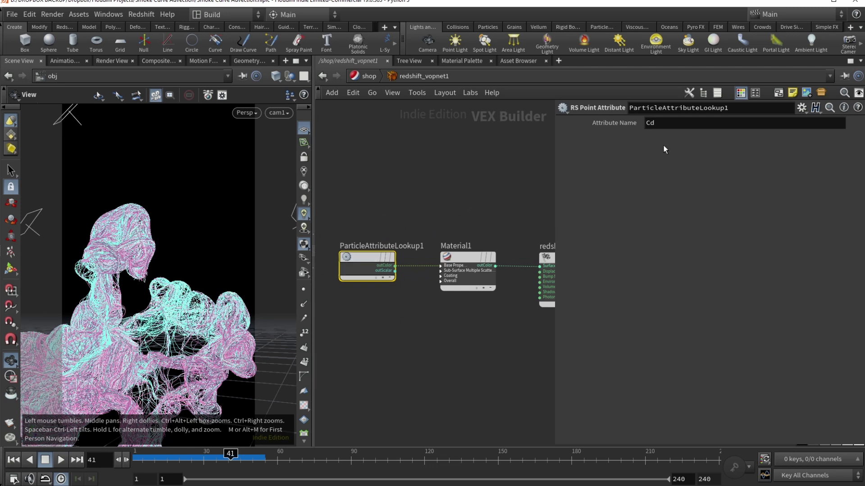
{"action": "double_click", "coordinate": [649, 122]}
- Examine Material1's base and reflection properties and its connection to the redshift_material1 output node
{"action": "middle_click_drag", "start_coordinate": [477, 191], "coordinate": [407, 180]}
{"action": "left_click", "coordinate": [405, 247]}
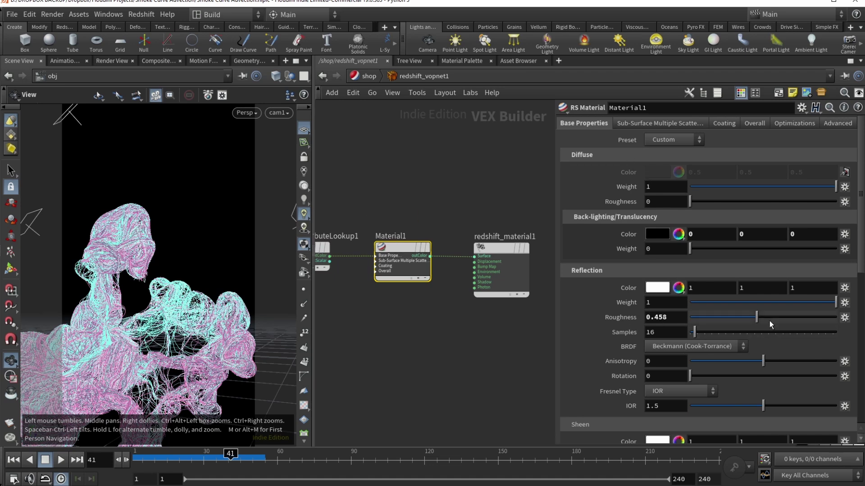
{"action": "left_click", "coordinate": [500, 249]}
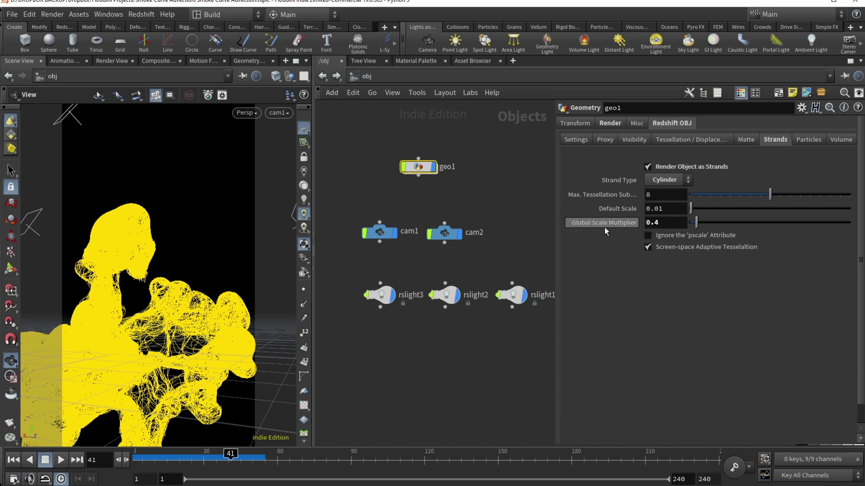
- Check the Global Scale Multiplier for geo1's strands and the Unified Sampling Min Samples on Redshift_ROP1
{"action": "left_click", "coordinate": [658, 223]}
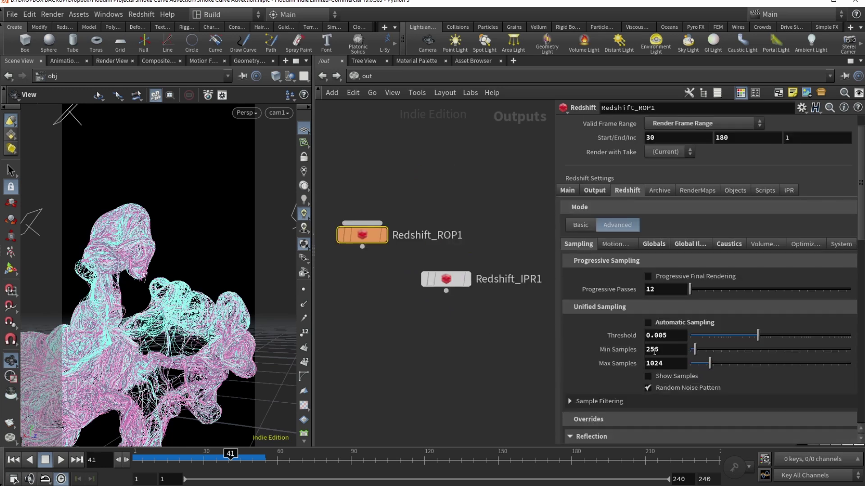
{"action": "left_click", "coordinate": [655, 350]}
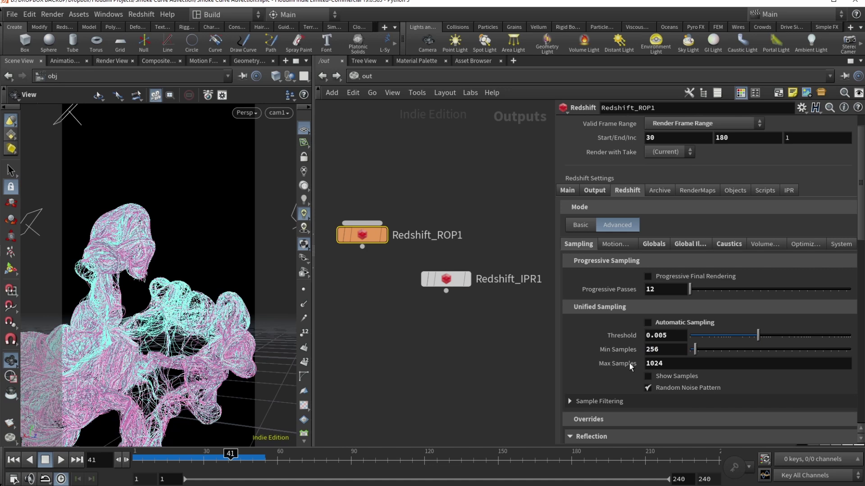
- Review Redshift_ROP1's sampling overrides, Global Illumination settings and Caustics settings
{"action": "scroll", "coordinate": [563, 371], "scroll_direction": "down", "scroll_amount": 5}
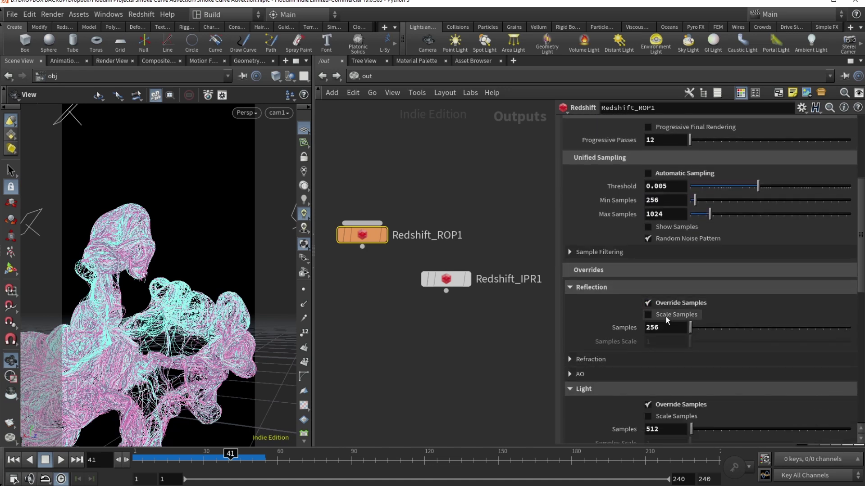
{"action": "scroll", "coordinate": [662, 367], "scroll_direction": "up", "scroll_amount": 8}
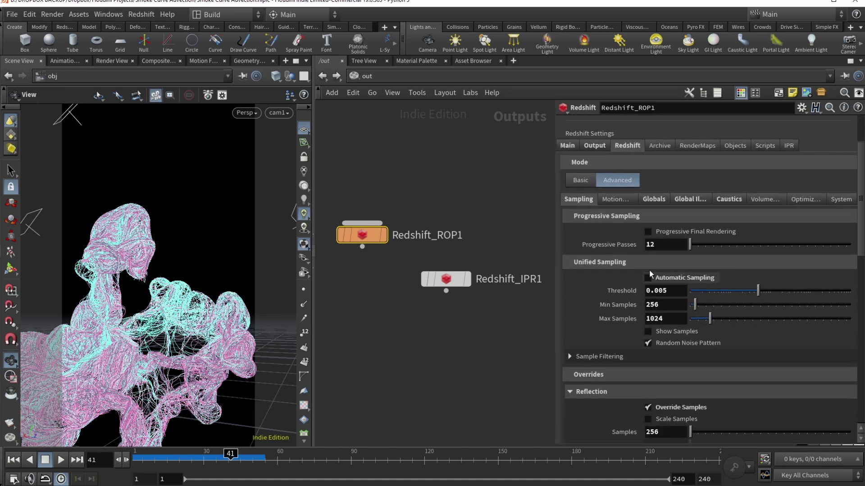
{"action": "left_click", "coordinate": [690, 200]}
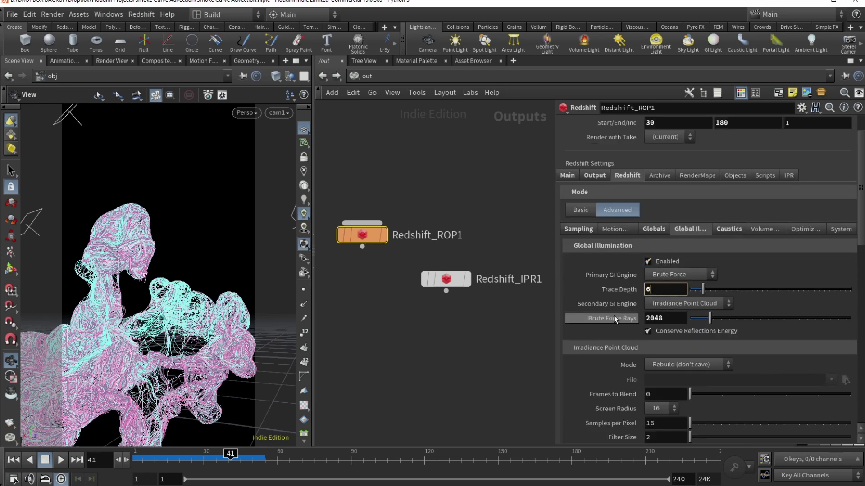
{"action": "left_click", "coordinate": [728, 231]}
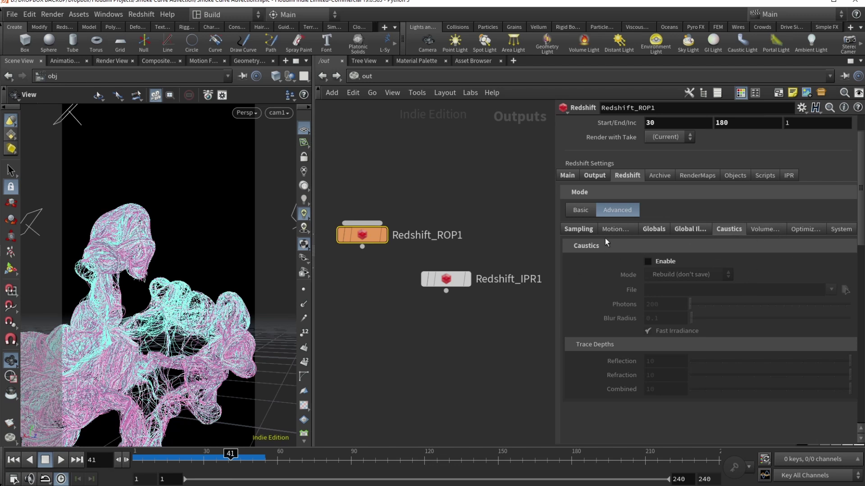
- Open the Redshift Render View, move it beside the viewport and set its render camera to /obj/cam1
{"action": "left_click", "coordinate": [64, 27]}
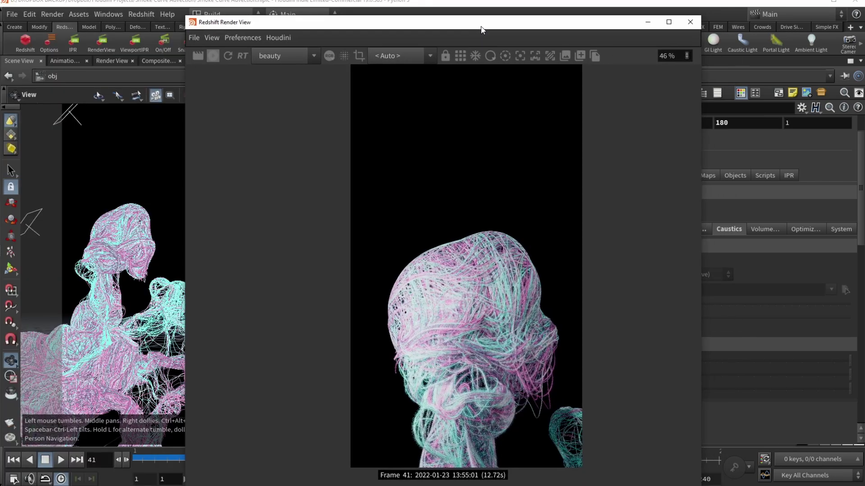
{"action": "left_click_drag", "start_coordinate": [482, 27], "coordinate": [646, 32]}
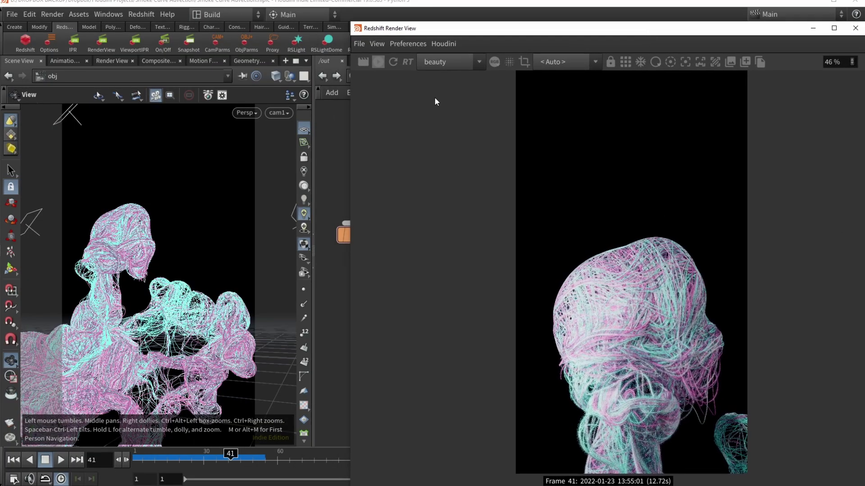
{"action": "left_click", "coordinate": [561, 63]}
{"action": "left_click", "coordinate": [562, 86]}
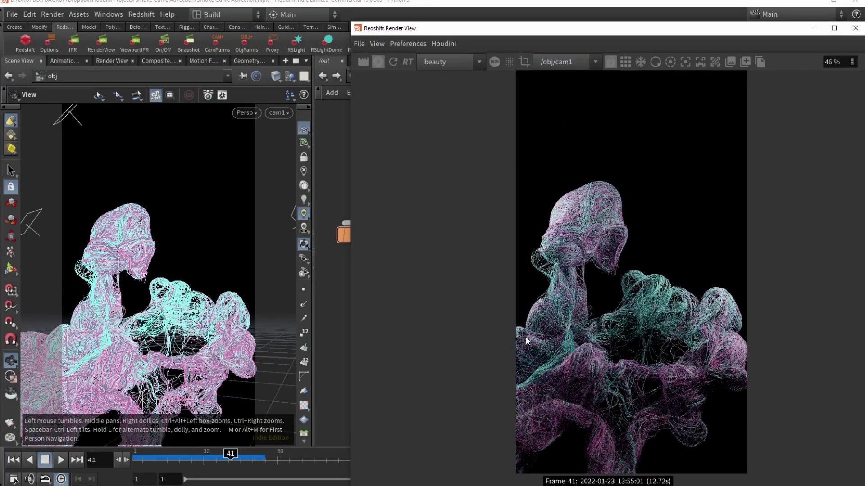